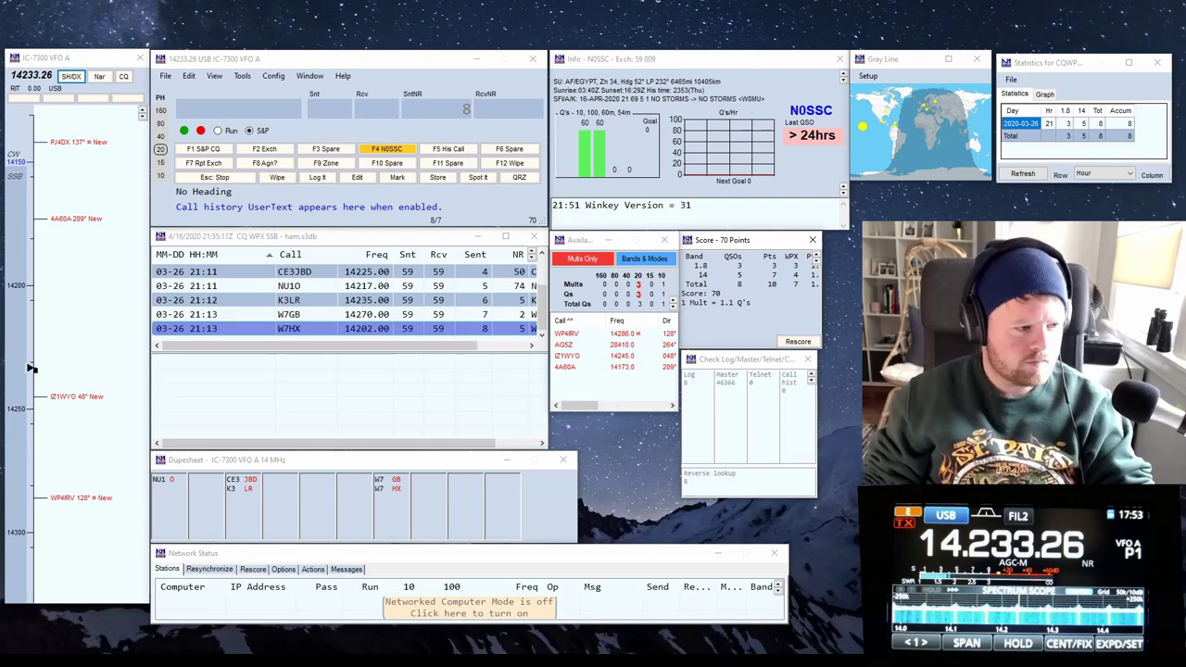
pyautogui.hotkey('alt', 'Tab')
pyautogui.scroll(1, 485, 134)
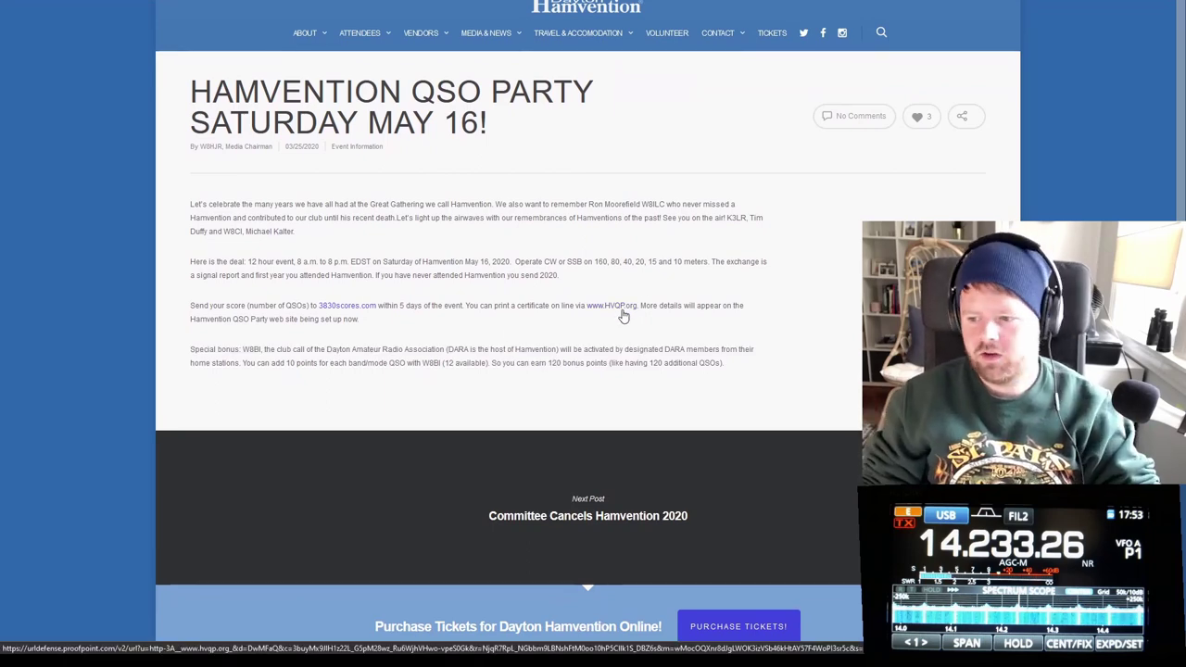
pyautogui.click(622, 313)
pyautogui.scroll(-4, 556, 312)
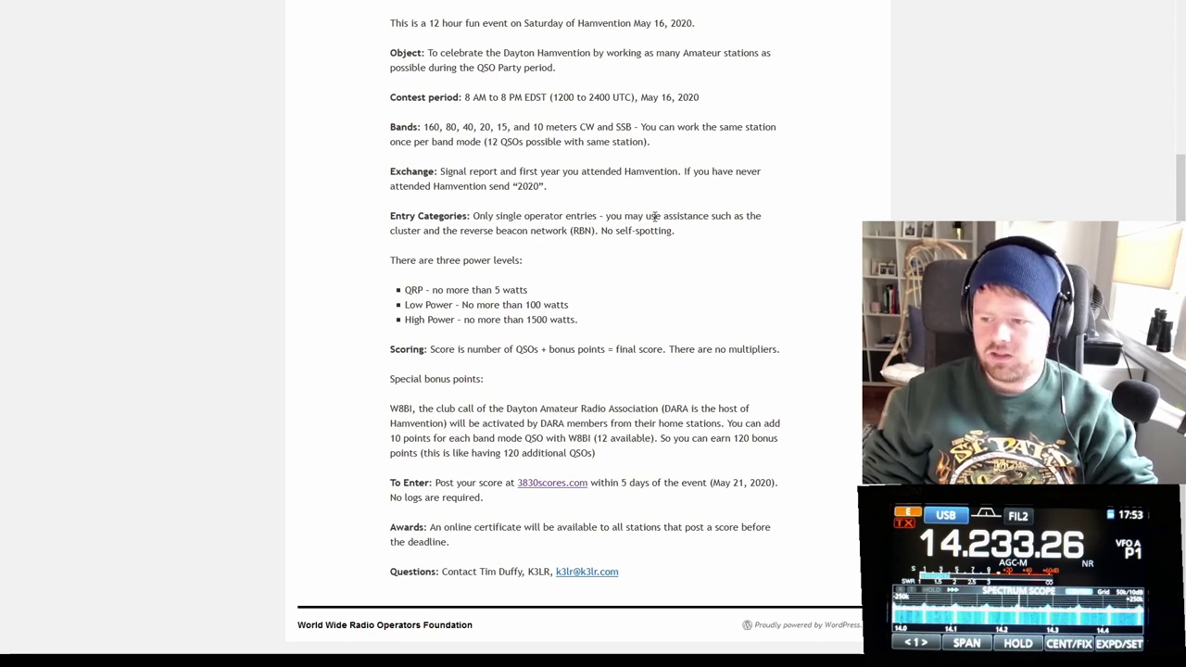
pyautogui.moveTo(655, 216); pyautogui.dragTo(676, 232)
pyautogui.click(467, 235)
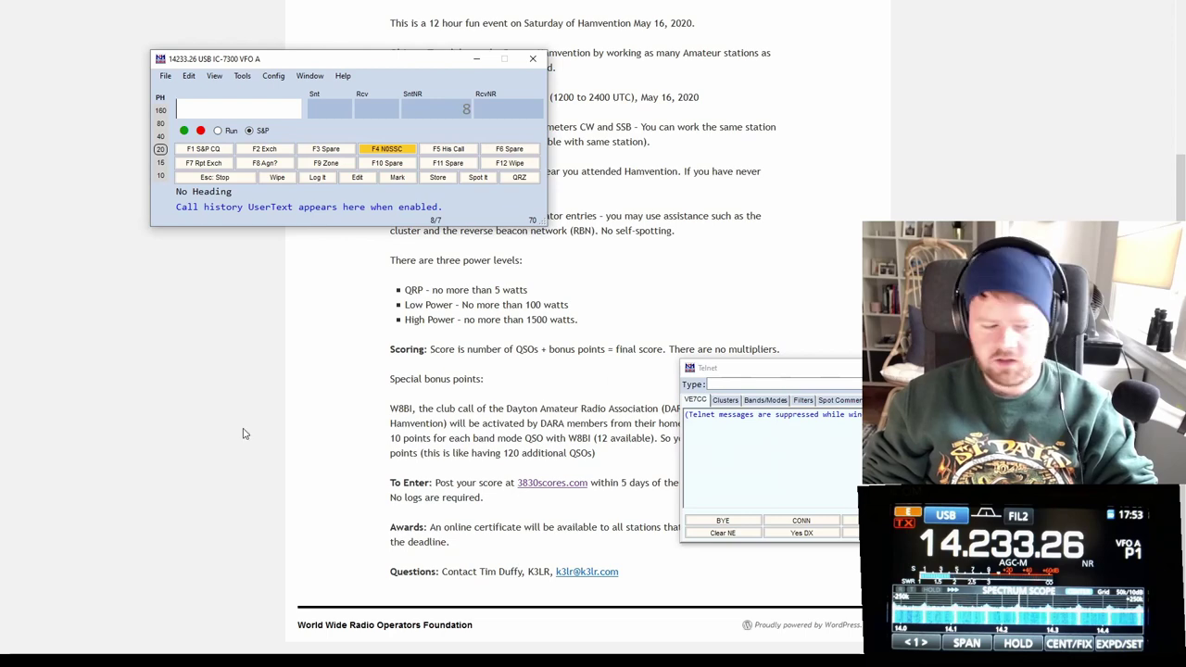
# - Switch to the contest logger, tune the radio to the IZ1WYO spot in the band map, and bring the available multipliers window forward
pyautogui.hotkey('alt', 'Tab')
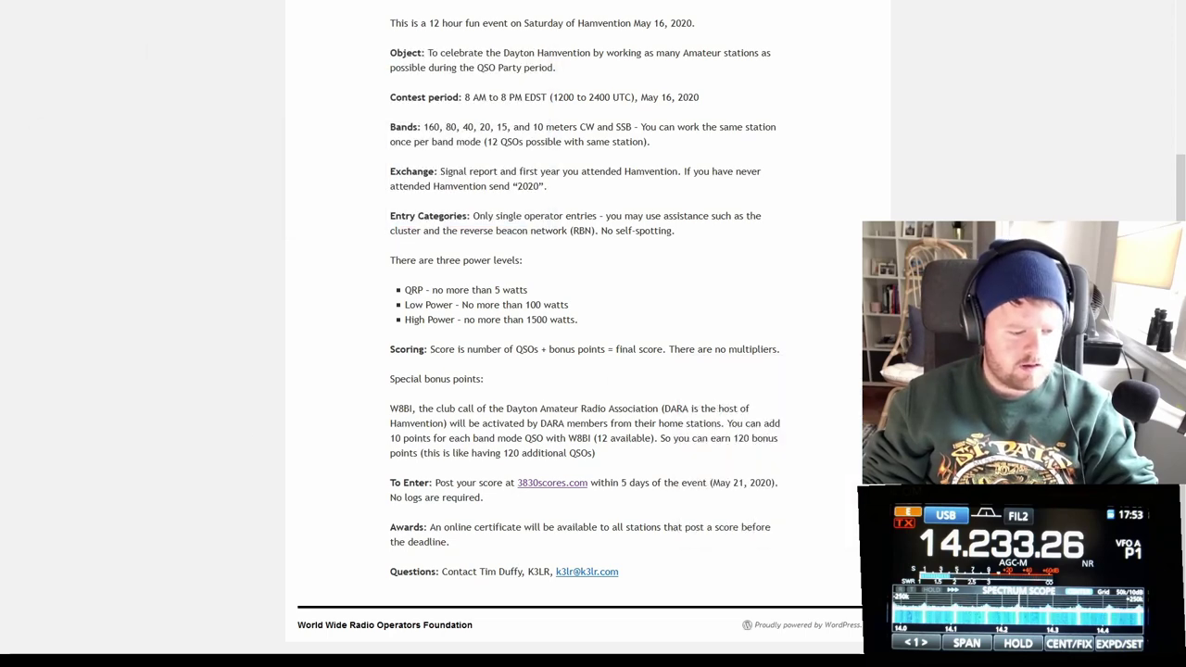
pyautogui.hotkey('alt', 'Tab')
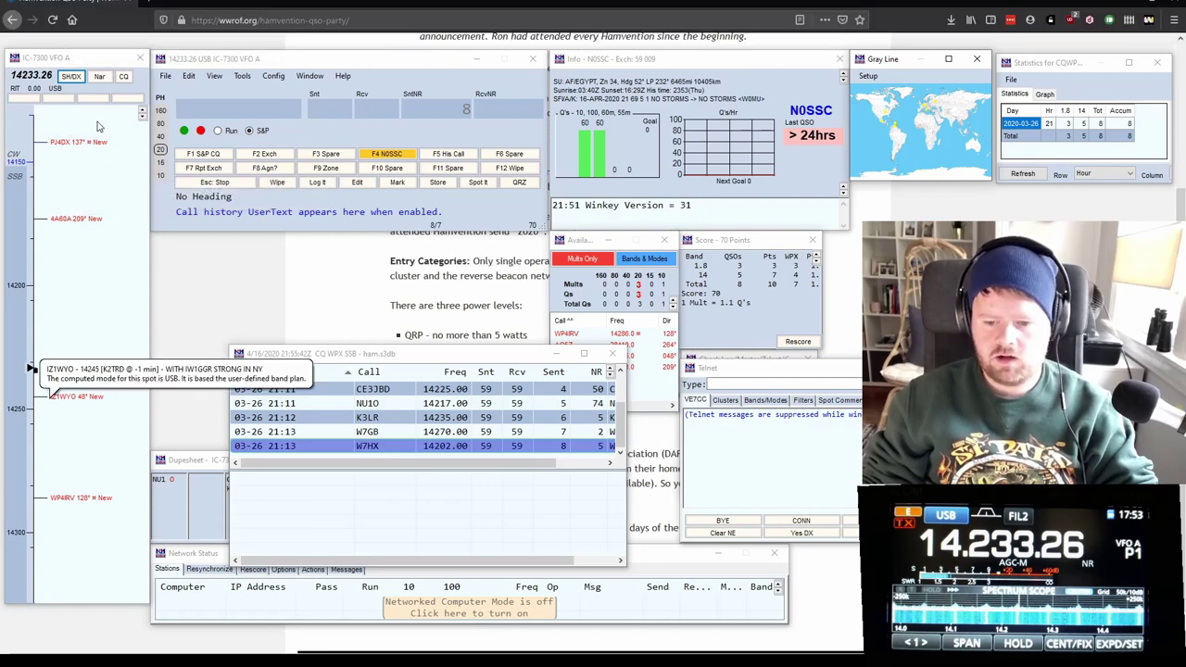
pyautogui.click(63, 396)
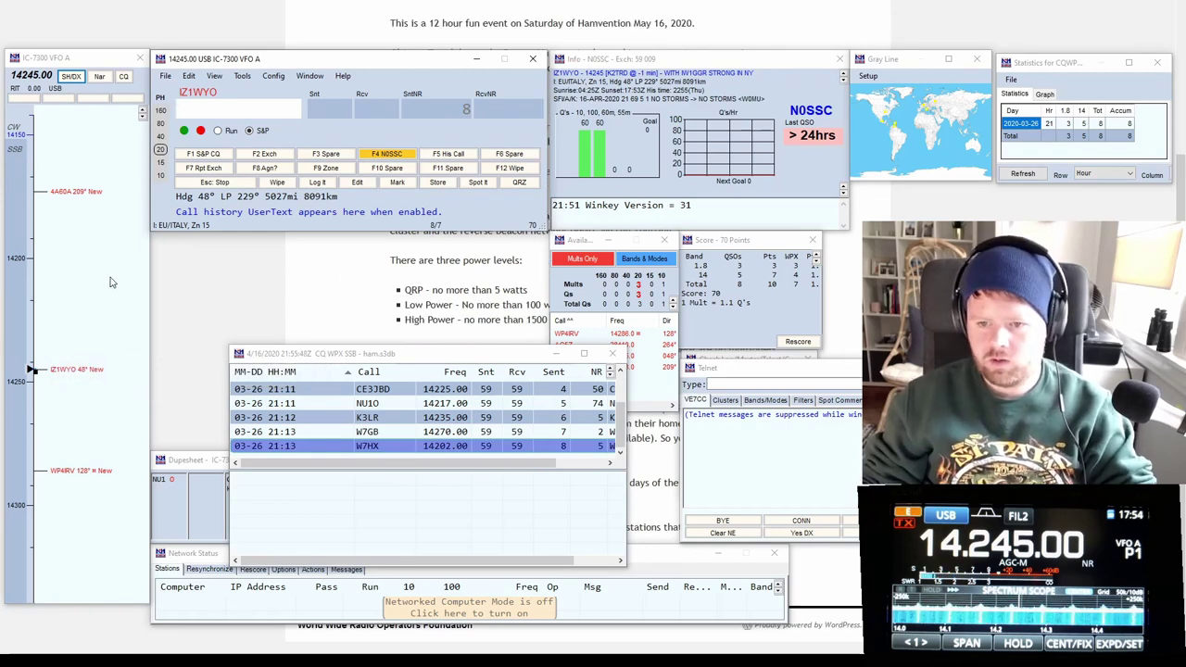
pyautogui.hotkey('alt', 'Tab')
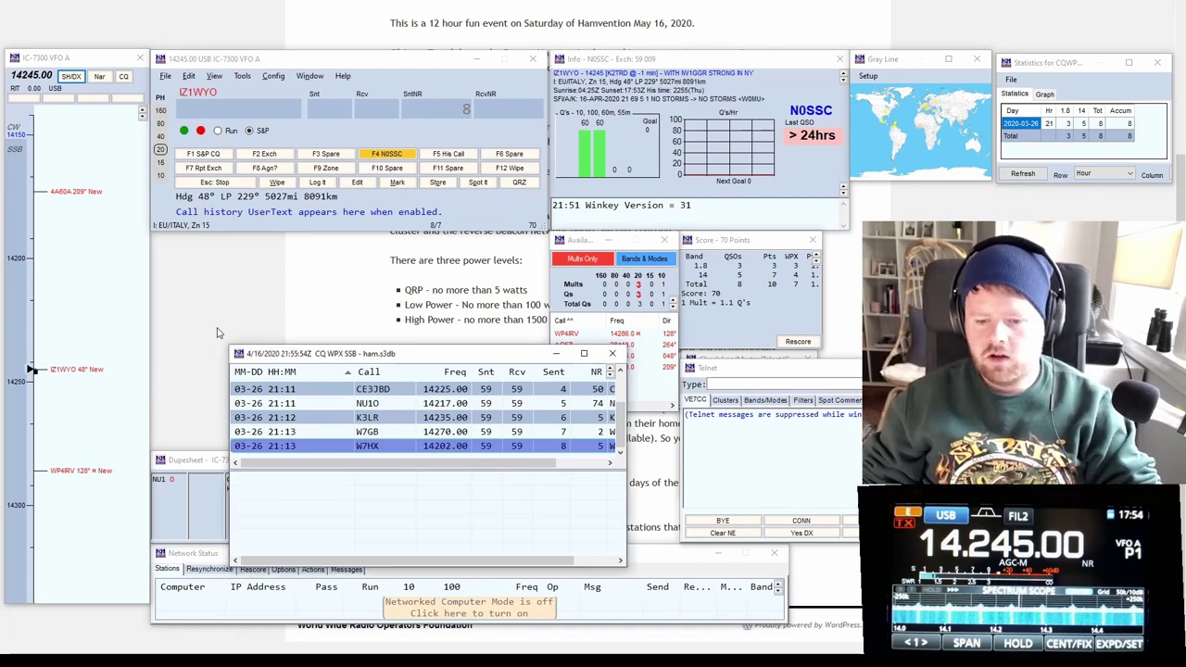
pyautogui.moveTo(67, 478)
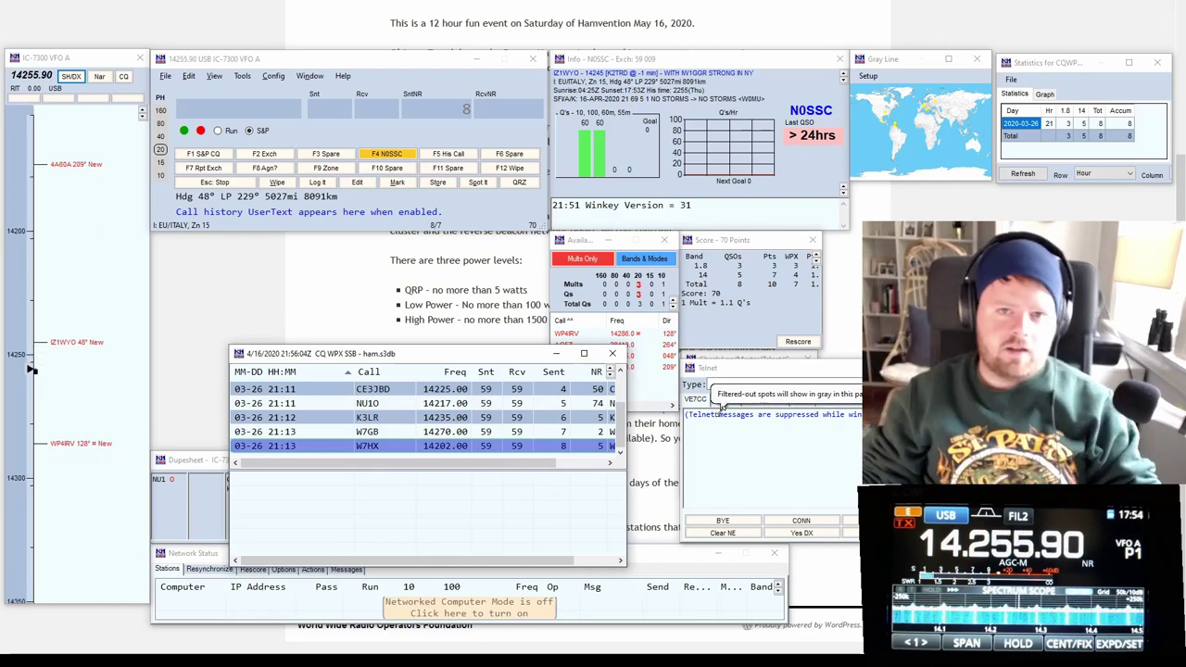
pyautogui.click(651, 382)
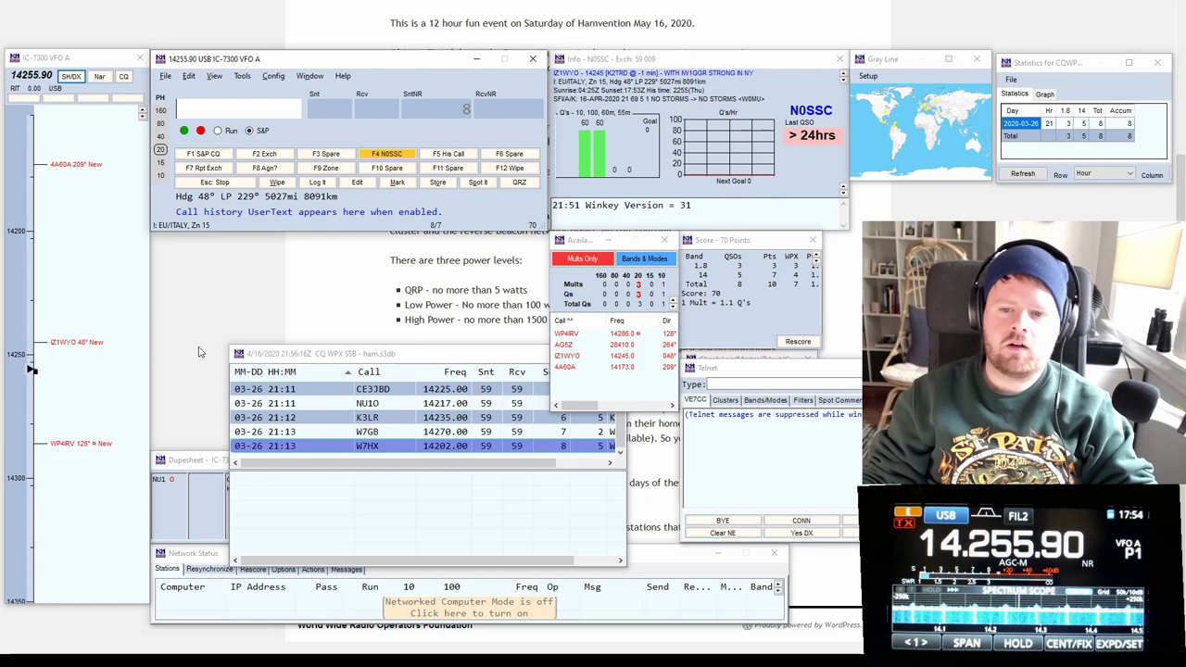
# - Return to the rules page in the browser and highlight "No self-spotting." under Entry Categories
pyautogui.click(316, 293)
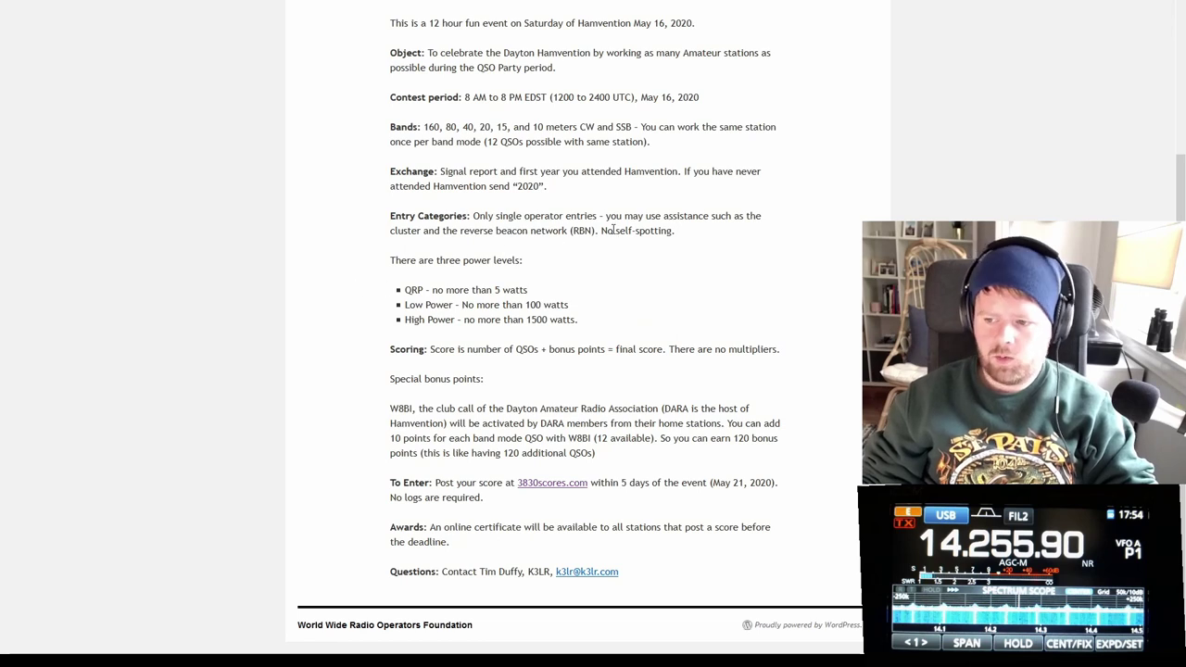
pyautogui.moveTo(601, 231); pyautogui.dragTo(682, 241)
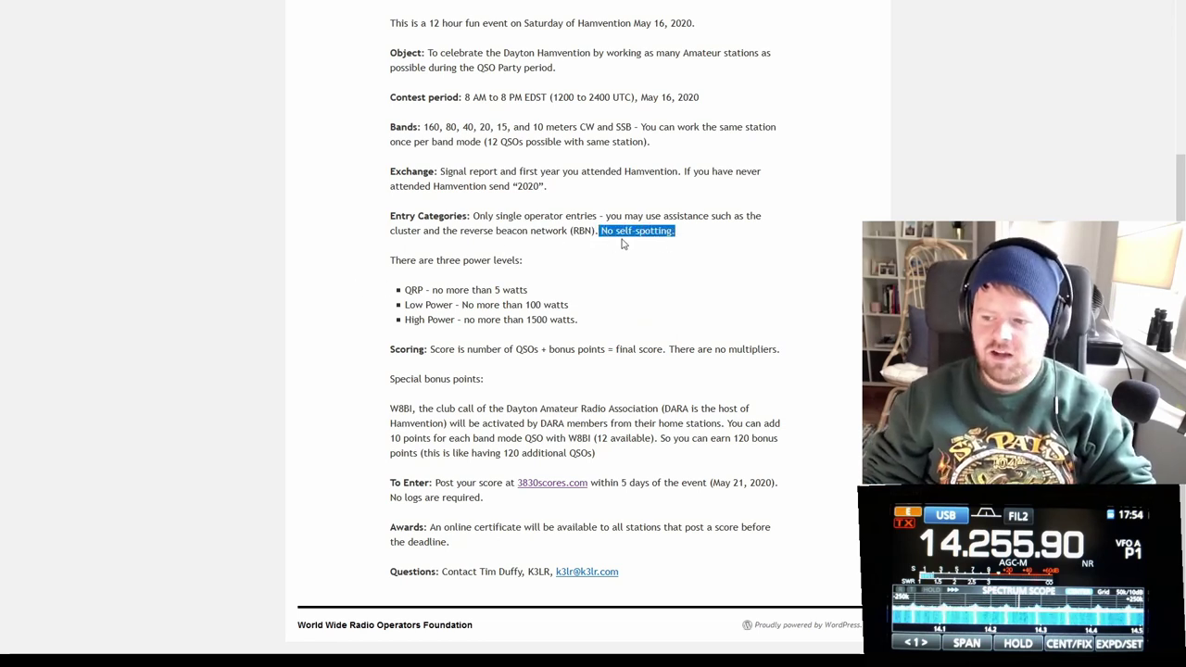
pyautogui.hotkey('alt', 'Tab')
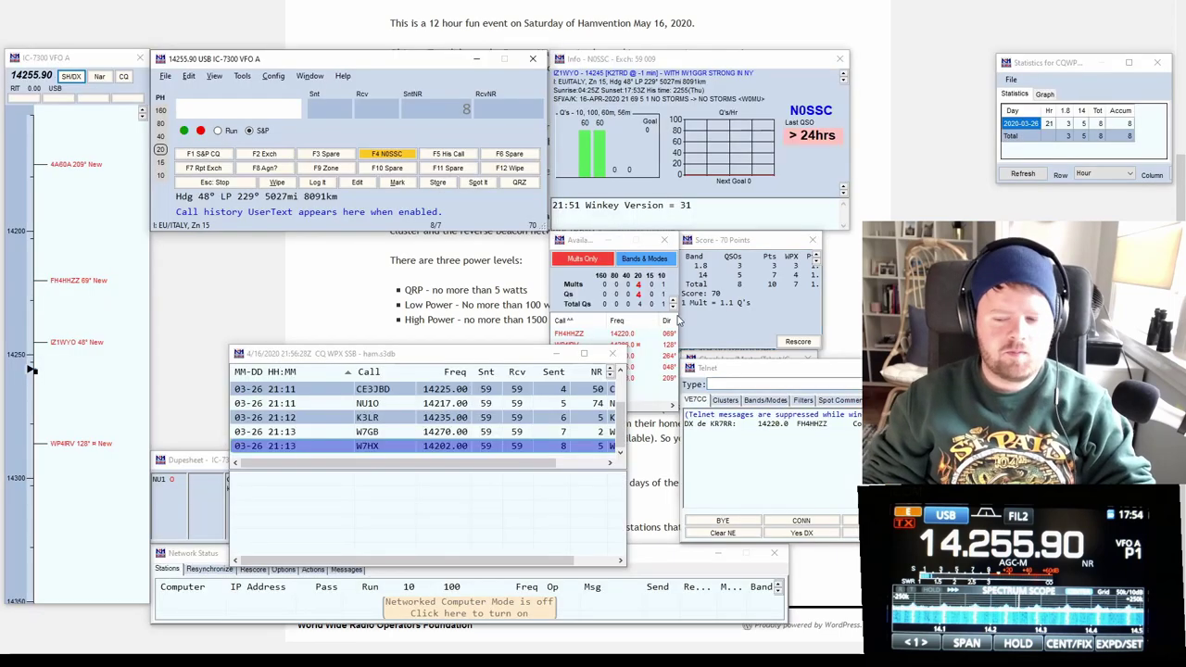
pyautogui.moveTo(68, 352)
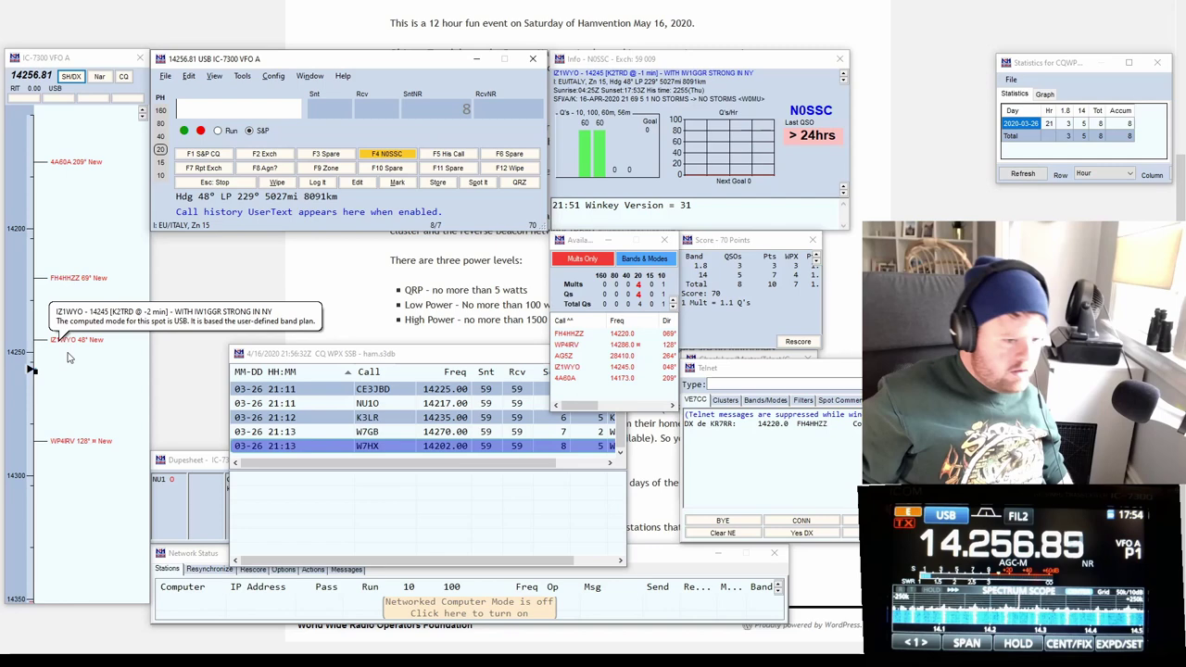
pyautogui.write('W')
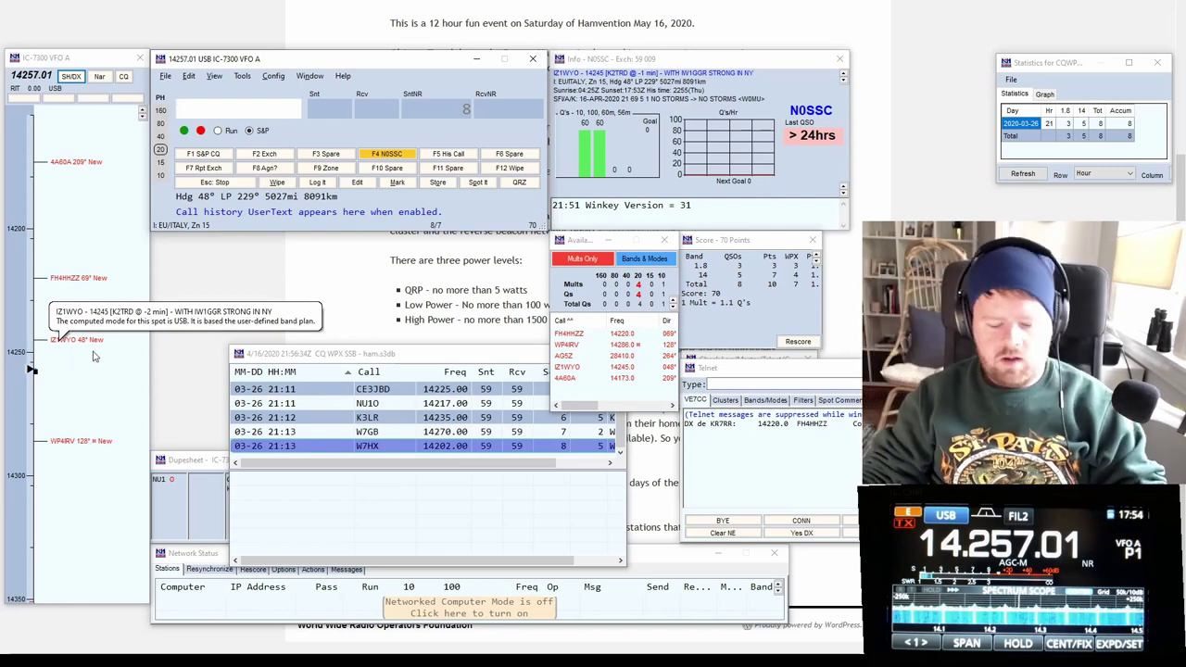
pyautogui.write('5YZ')
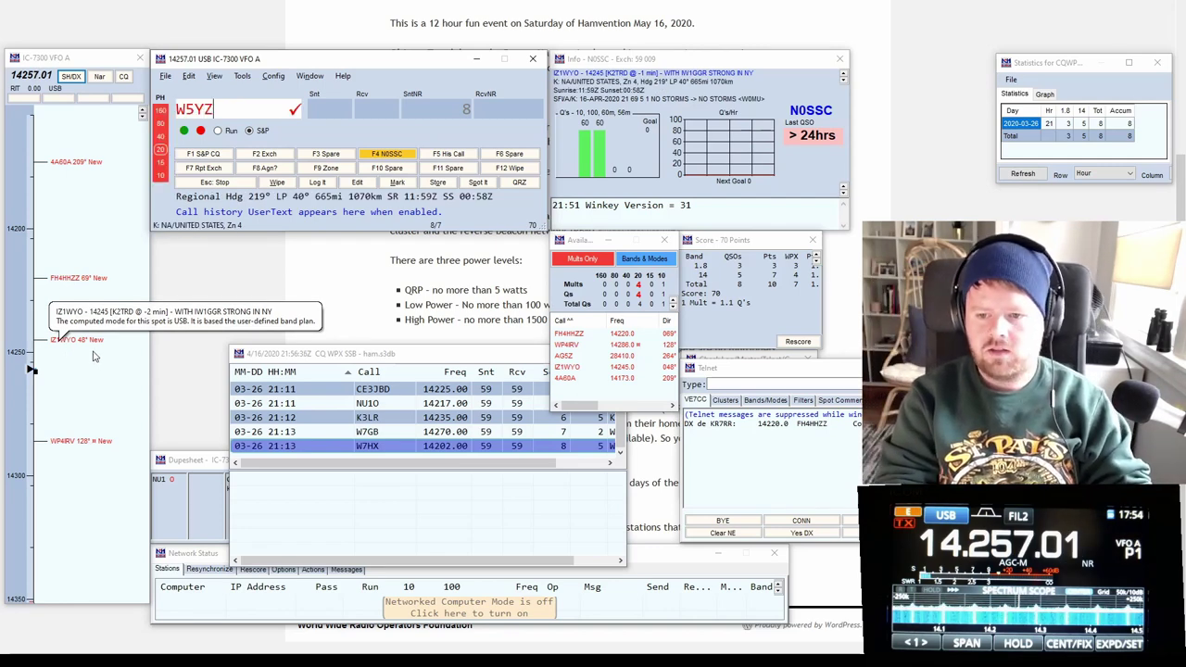
pyautogui.press('Tab')
pyautogui.press('Tab')
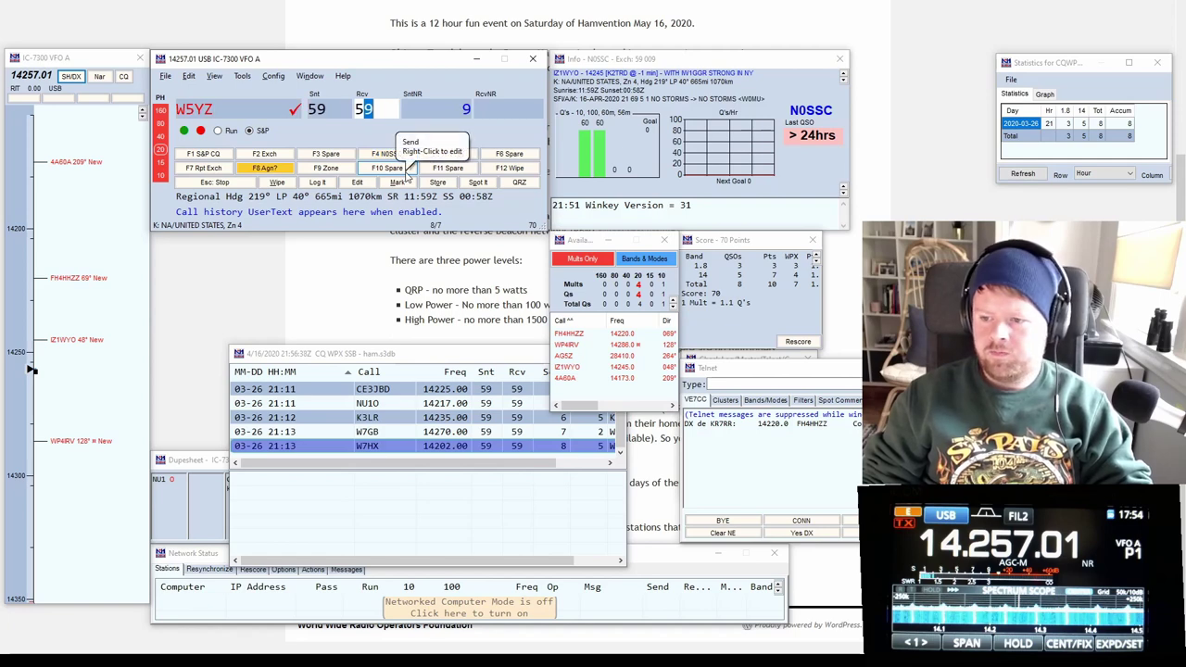
pyautogui.press('Tab')
pyautogui.write('50')
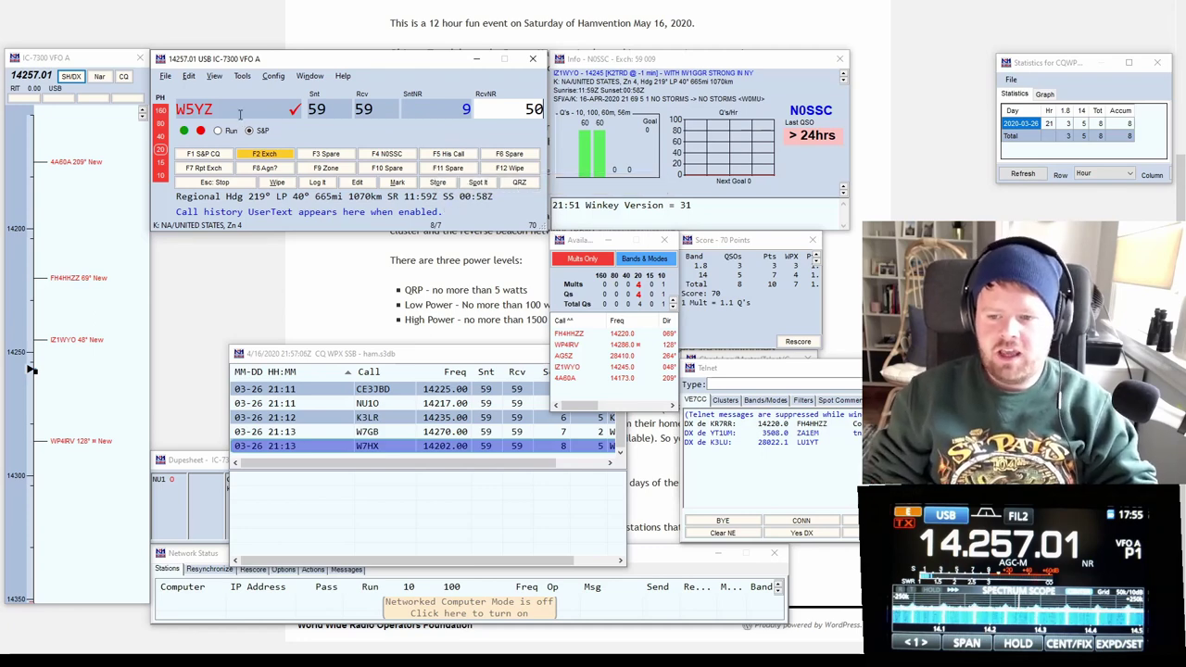
# - Replace the callsign in the contact entry with N0SSC
pyautogui.moveTo(239, 110); pyautogui.dragTo(141, 105)
pyautogui.write('N0SSC')
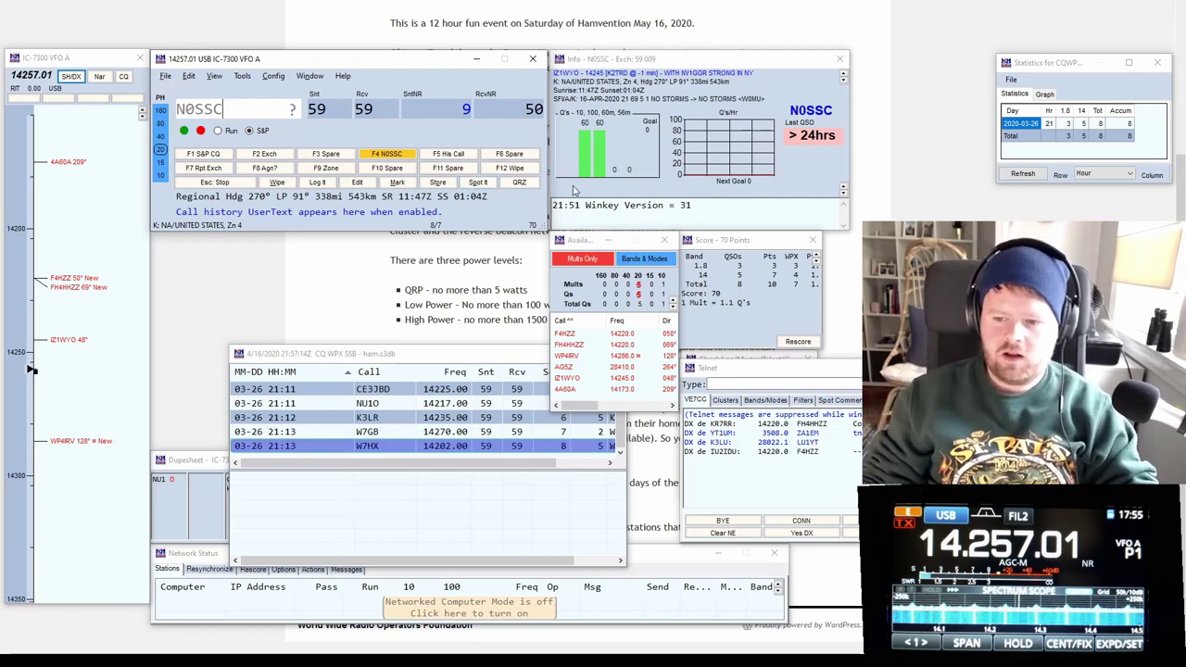
pyautogui.moveTo(348, 222)
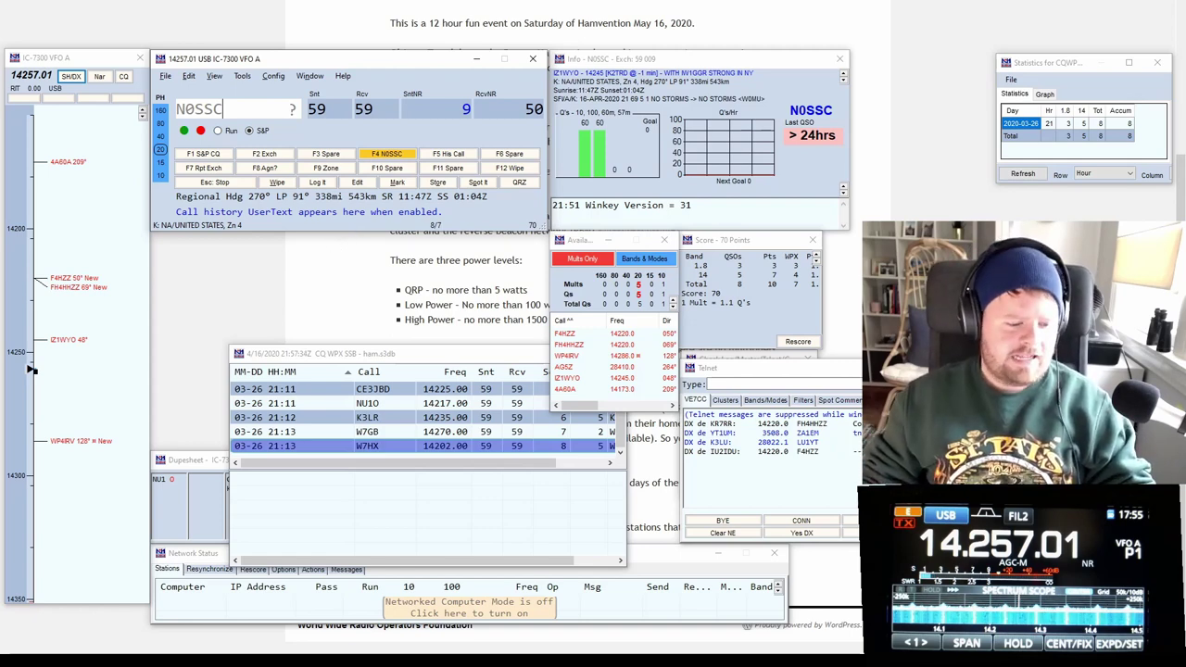
pyautogui.click(30, 369)
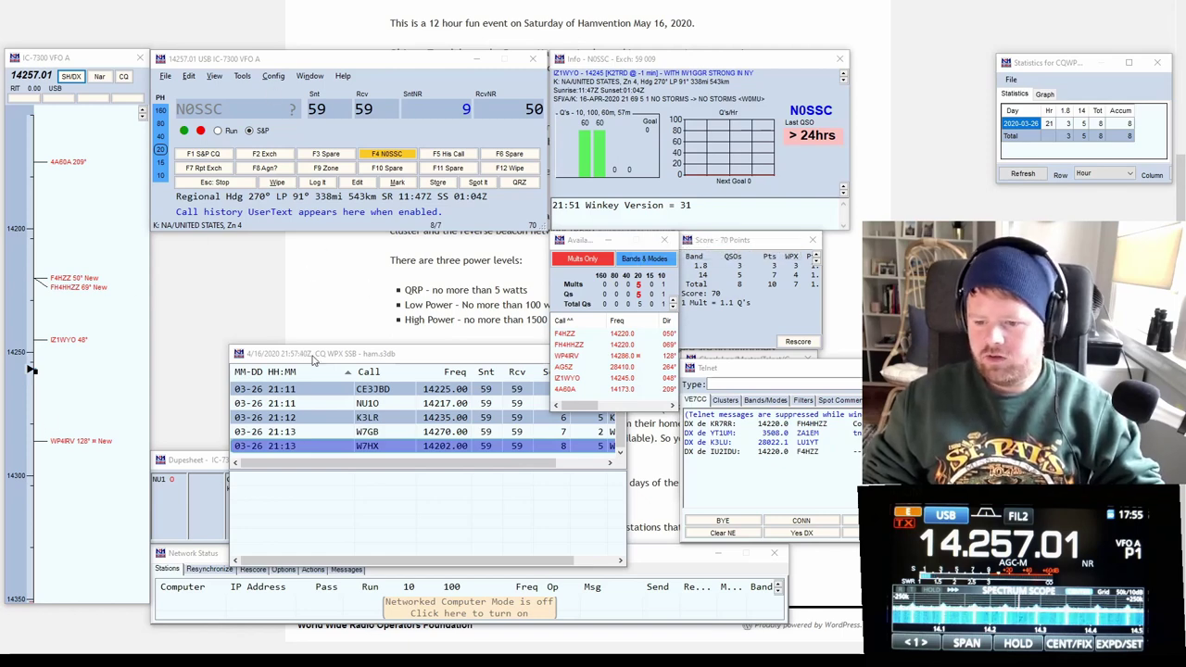
# - Move the CQ WPX SSB log window directly beneath the entry window and minimize the browser behind the logger windows
pyautogui.moveTo(315, 361); pyautogui.dragTo(242, 249)
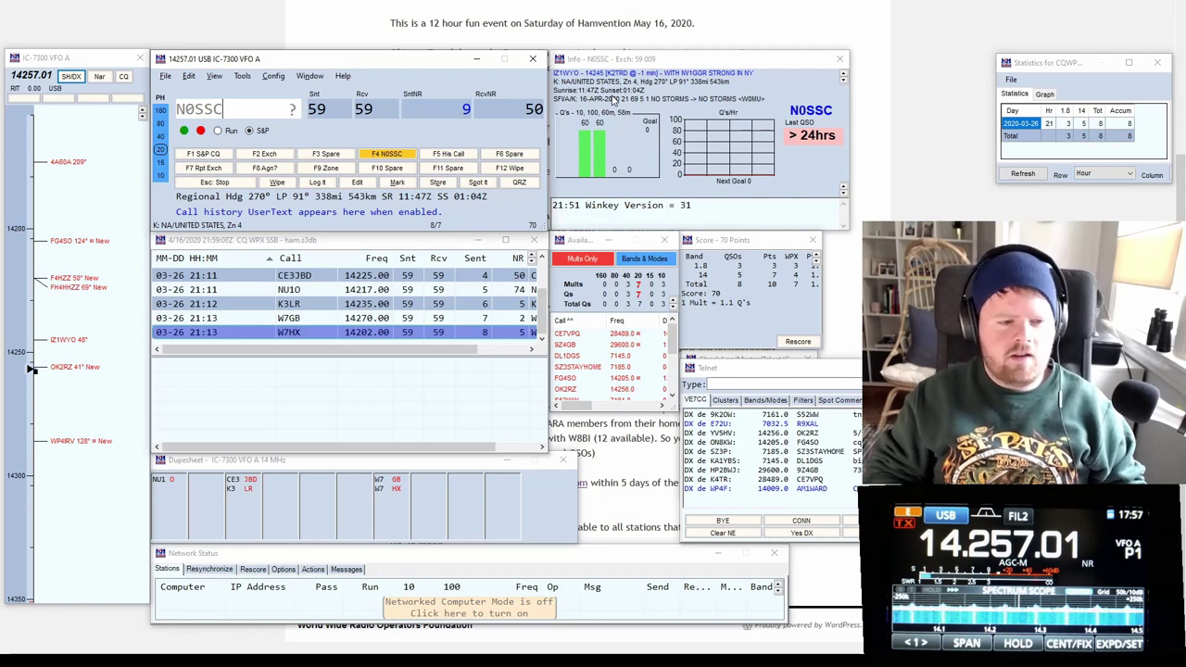
pyautogui.moveTo(361, 1)
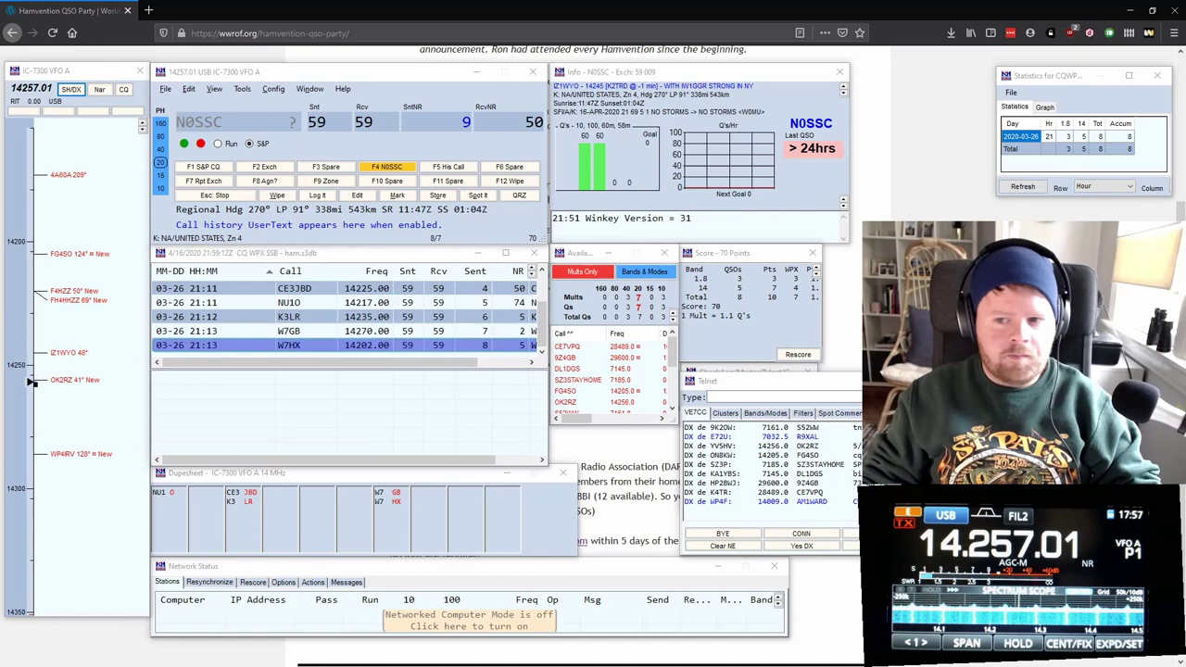
pyautogui.click(1130, 10)
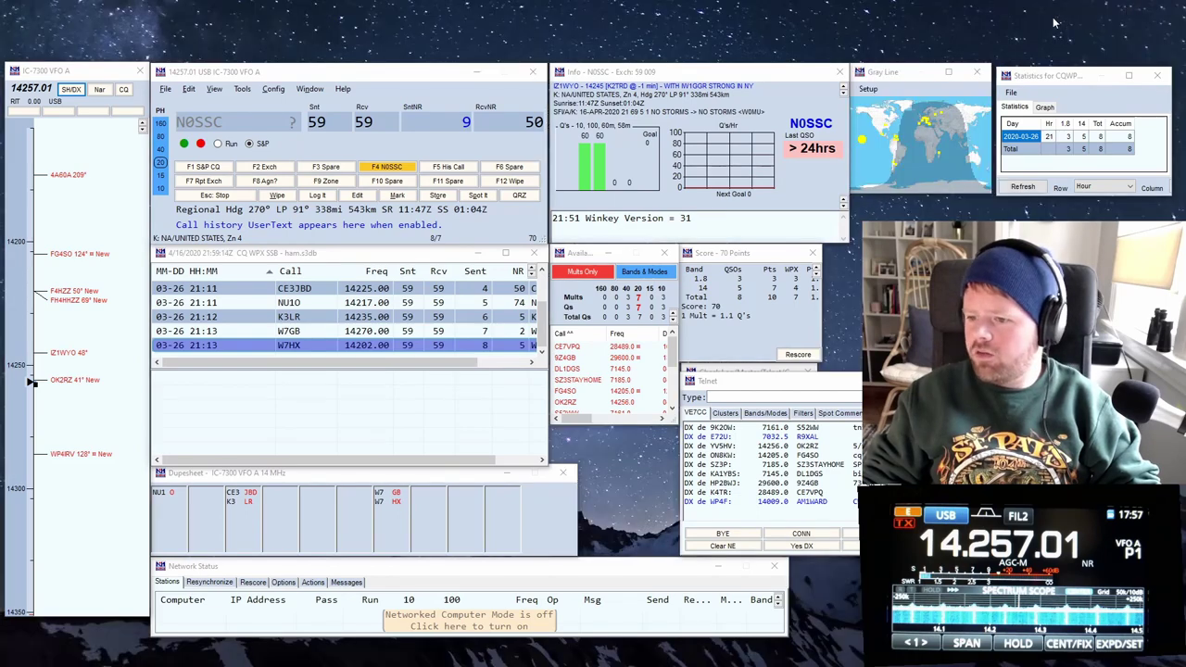
# - Switch to OBS, show the Browser chat source over the scene, and hide it again
pyautogui.moveTo(0, 33); pyautogui.dragTo(611, 0)
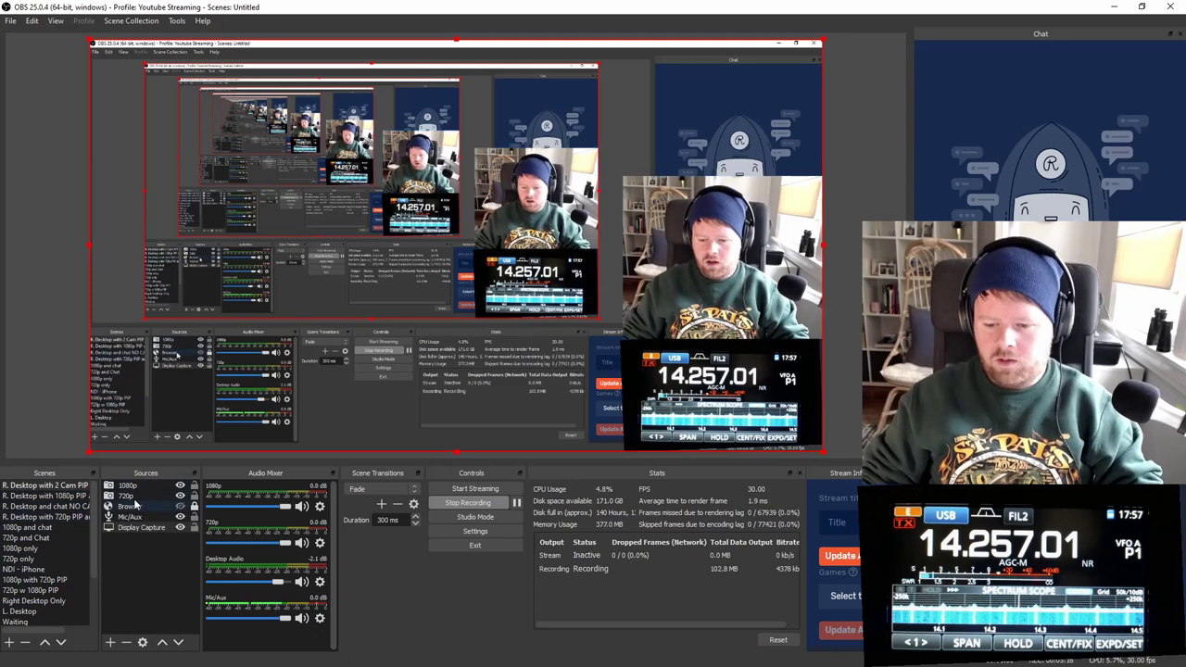
pyautogui.click(181, 505)
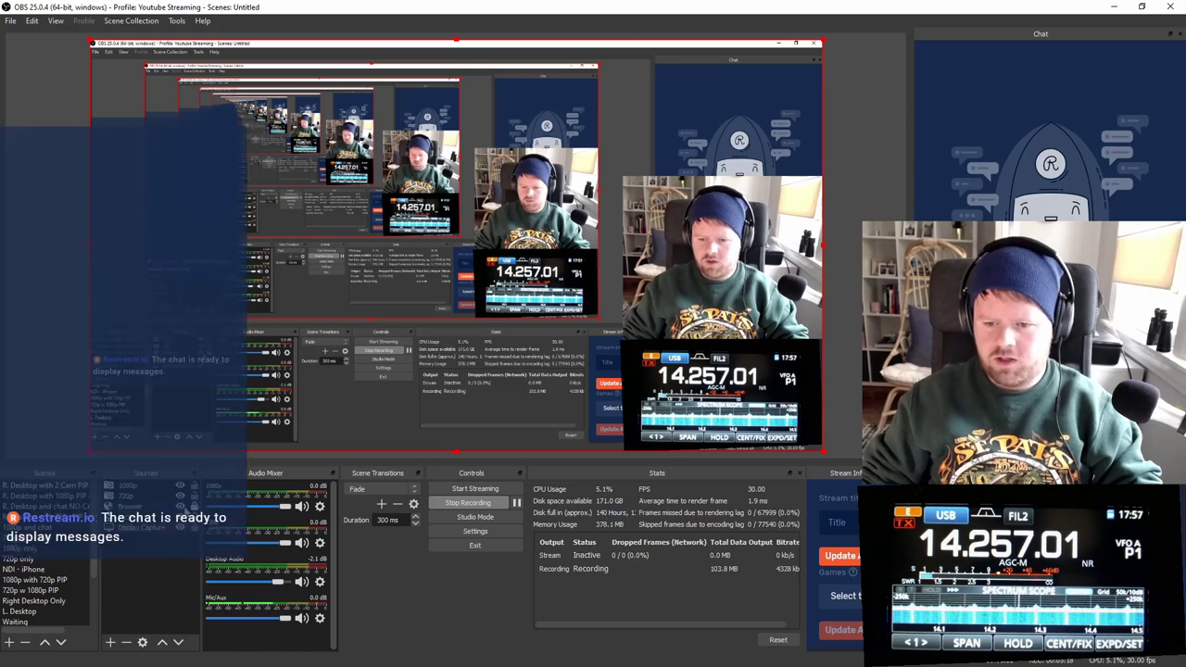
pyautogui.click(181, 506)
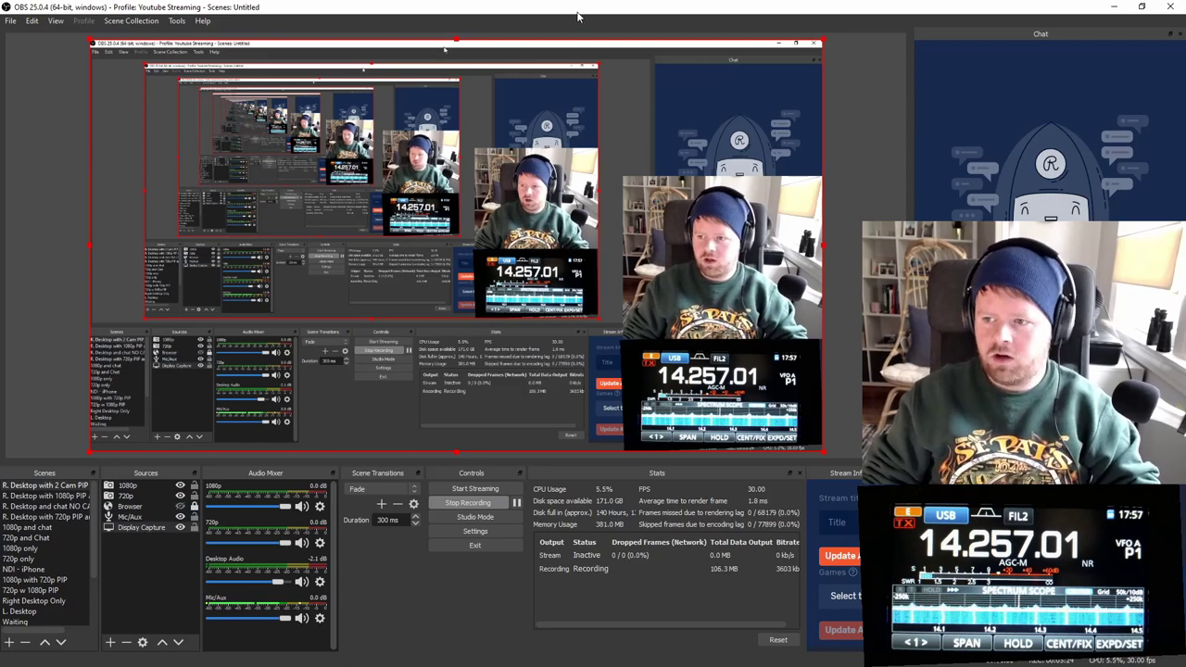
pyautogui.moveTo(578, 16)
pyautogui.mouseDown()
pyautogui.moveTo(0, 86)
pyautogui.moveTo(603, 3)
pyautogui.moveTo(583, 1)
pyautogui.mouseUp()
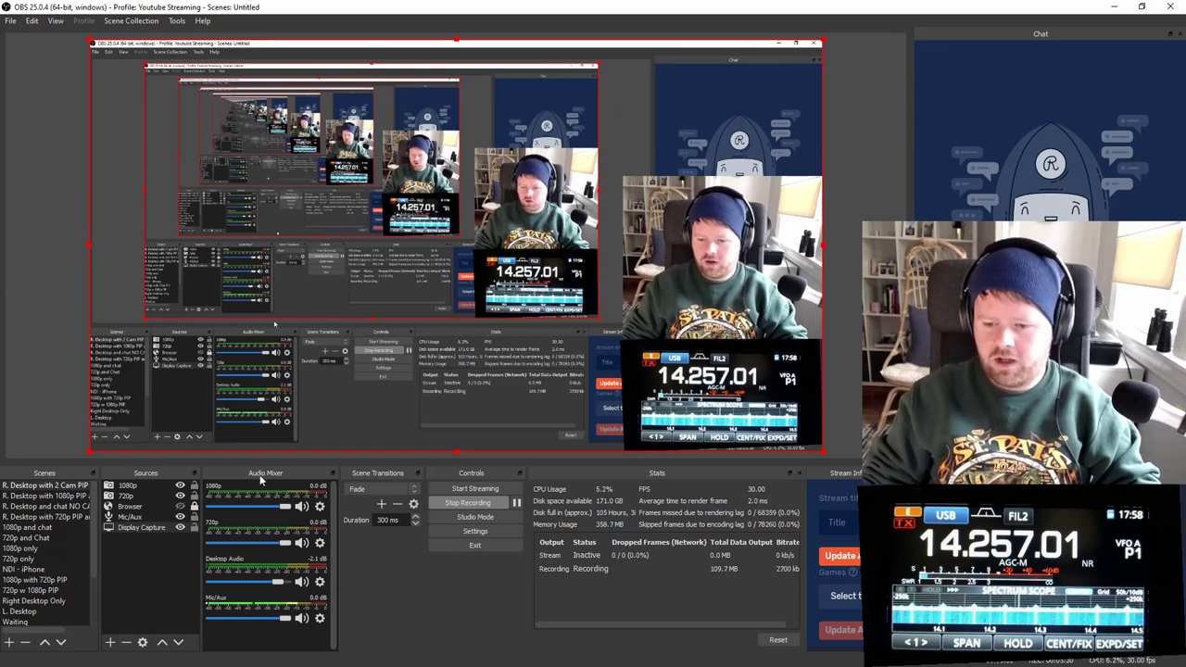
# - Add a black color source named Censor and fit it over the radio's frequency display in the scene preview
pyautogui.click(109, 643)
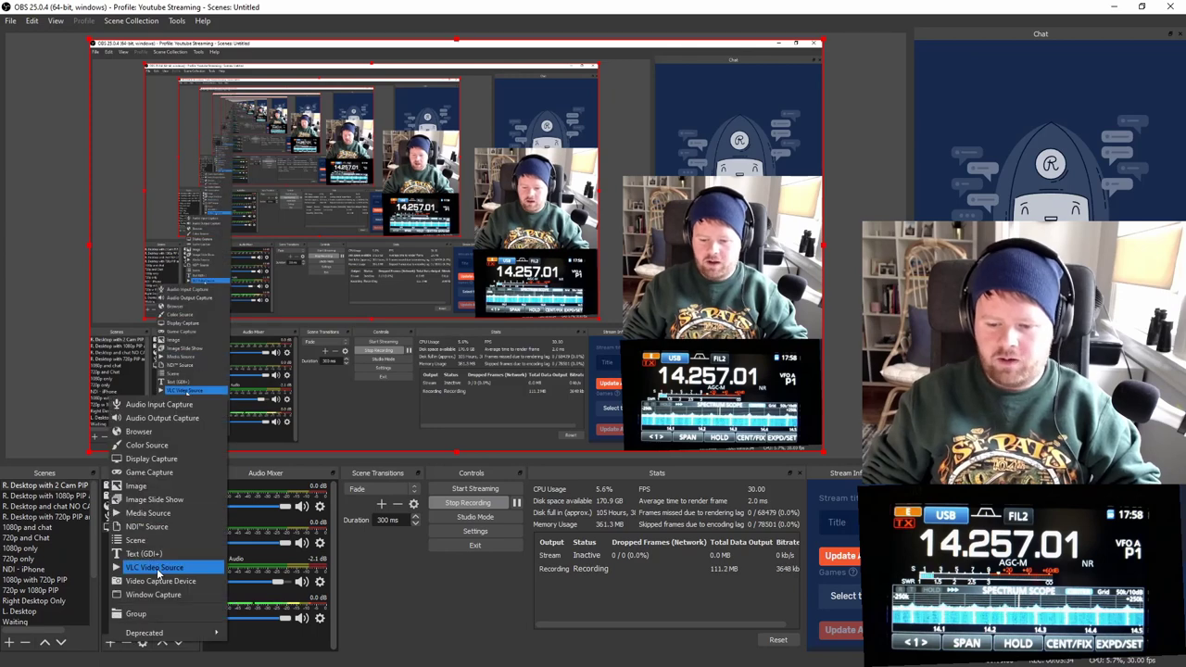
pyautogui.click(179, 446)
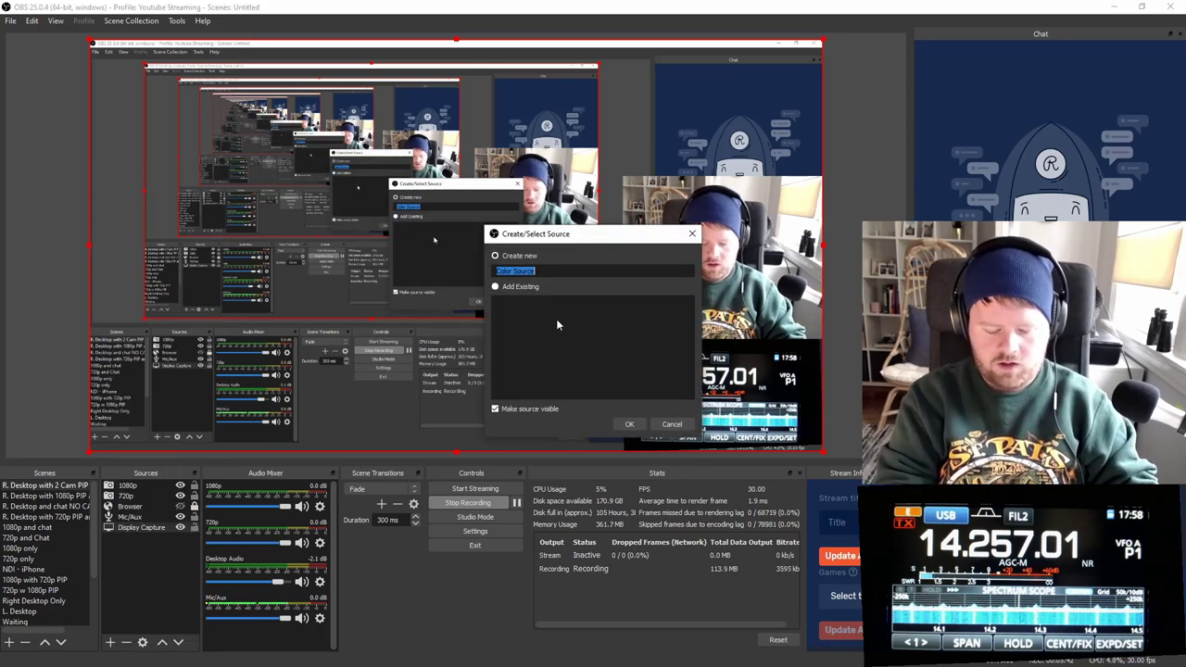
pyautogui.write('Censor')
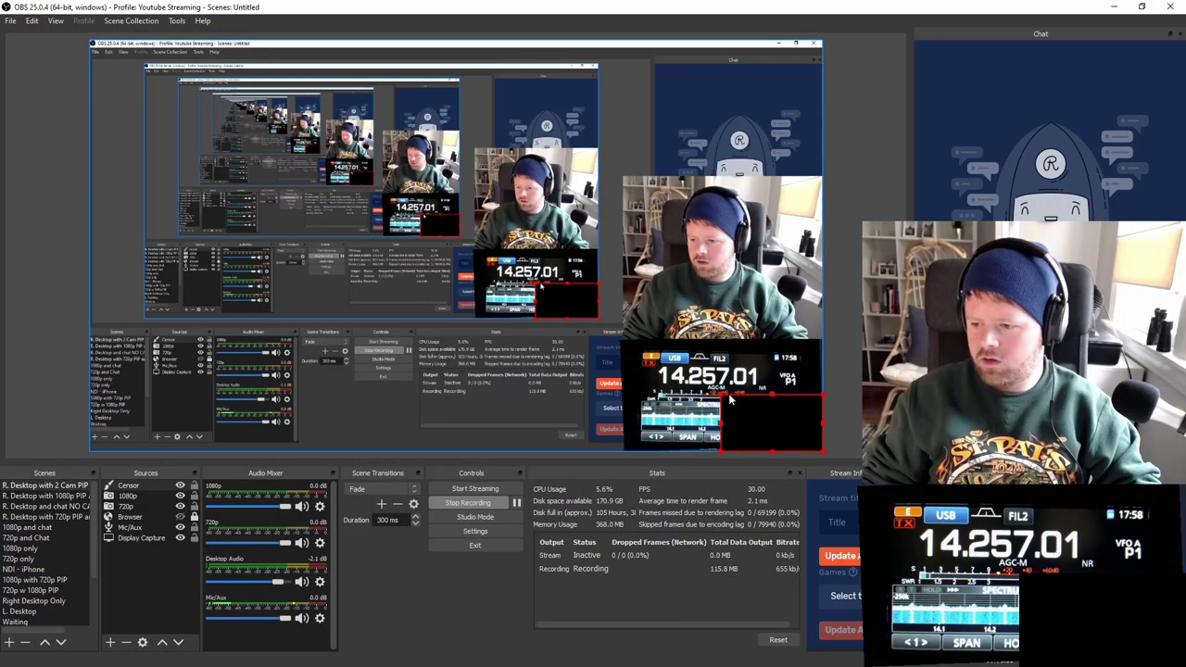
pyautogui.moveTo(669, 373); pyautogui.dragTo(665, 365)
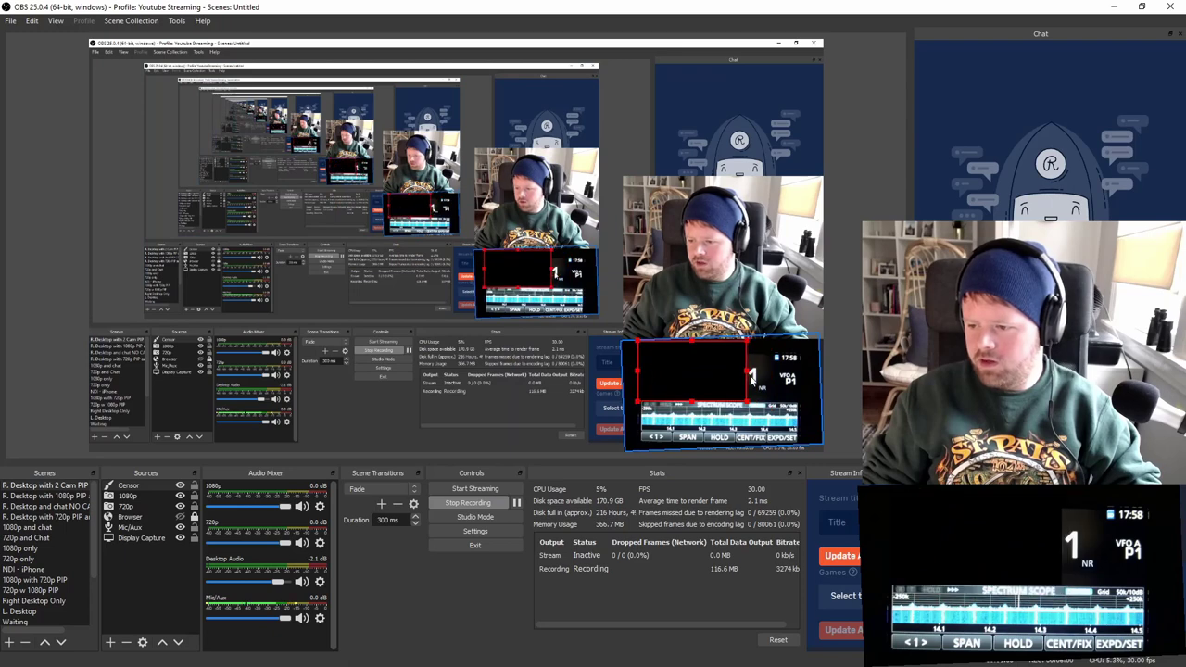
pyautogui.moveTo(746, 401); pyautogui.dragTo(767, 414)
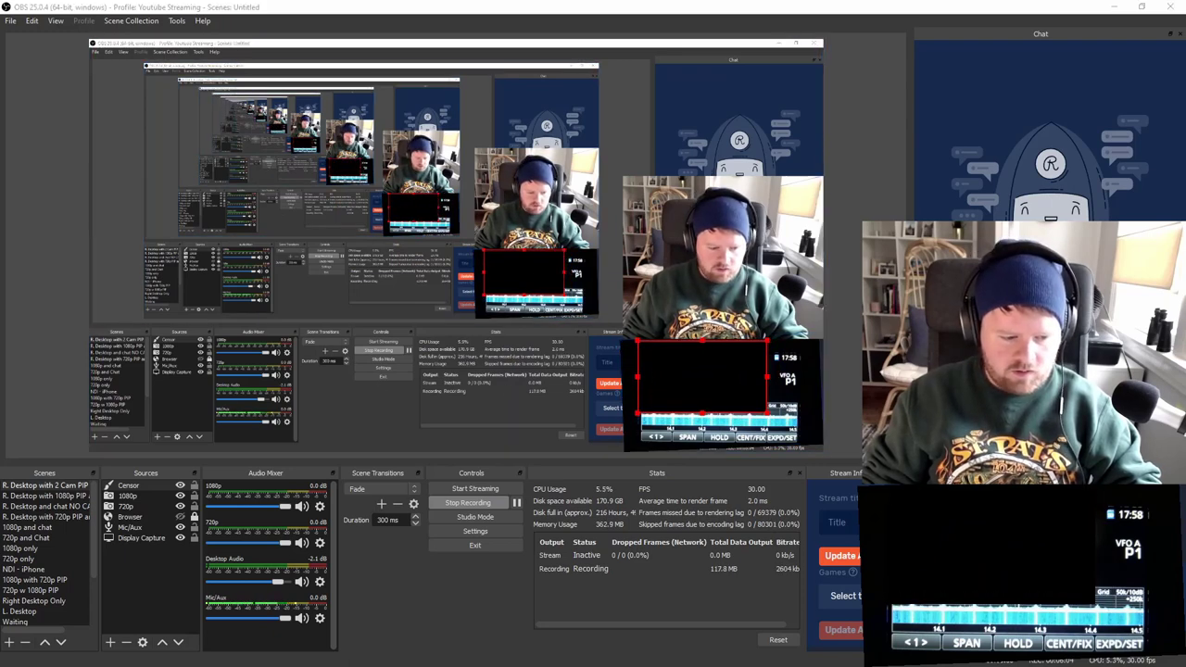
# - Shrink and reposition the black Censor source so it covers only the frequency digits on the radio display, and close its properties
pyautogui.moveTo(0, 138); pyautogui.dragTo(245, 104)
pyautogui.moveTo(701, 415)
pyautogui.mouseDown()
pyautogui.moveTo(708, 429)
pyautogui.moveTo(709, 405)
pyautogui.mouseUp()
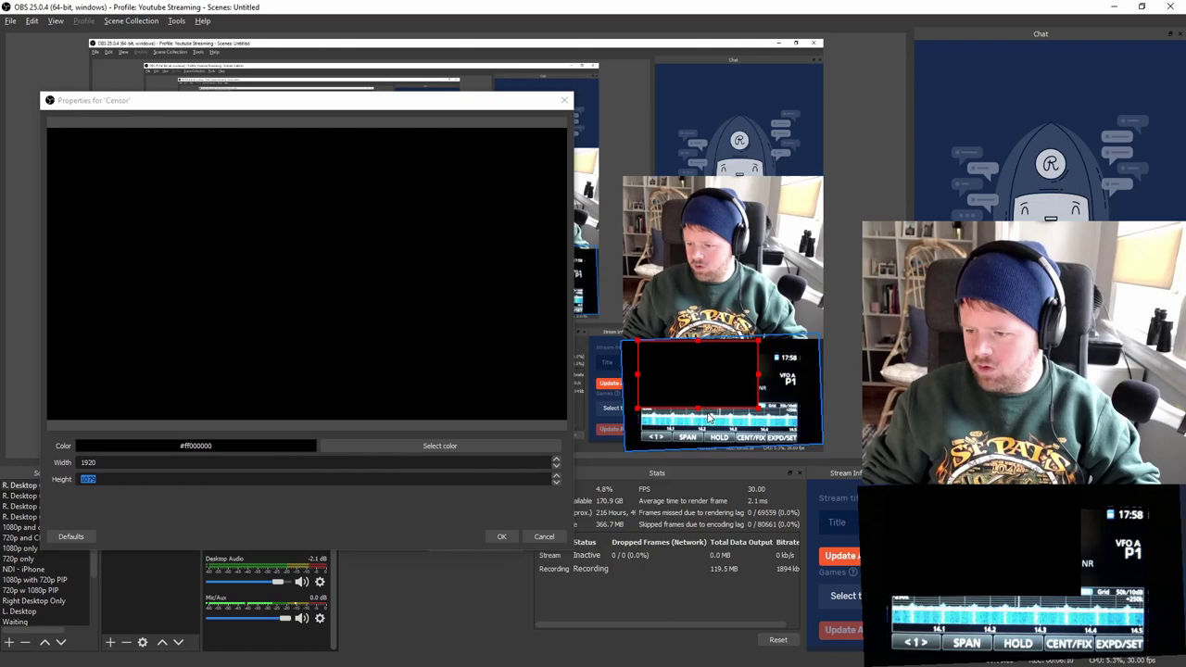
pyautogui.click(704, 411)
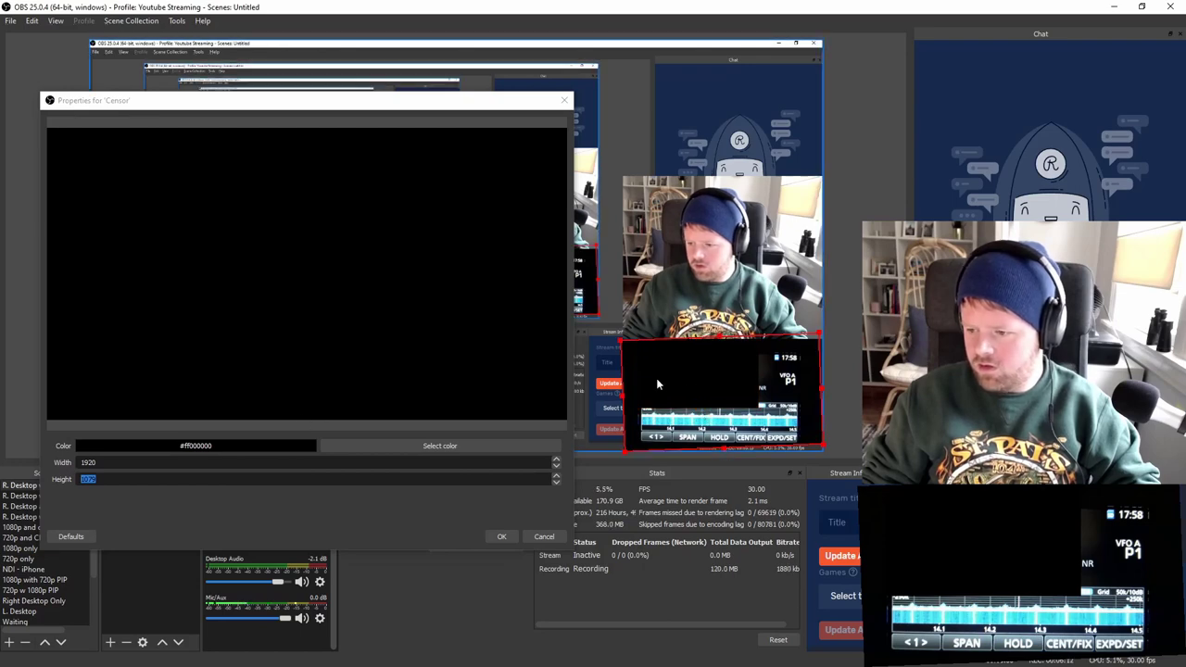
pyautogui.click(701, 397)
pyautogui.click(705, 399)
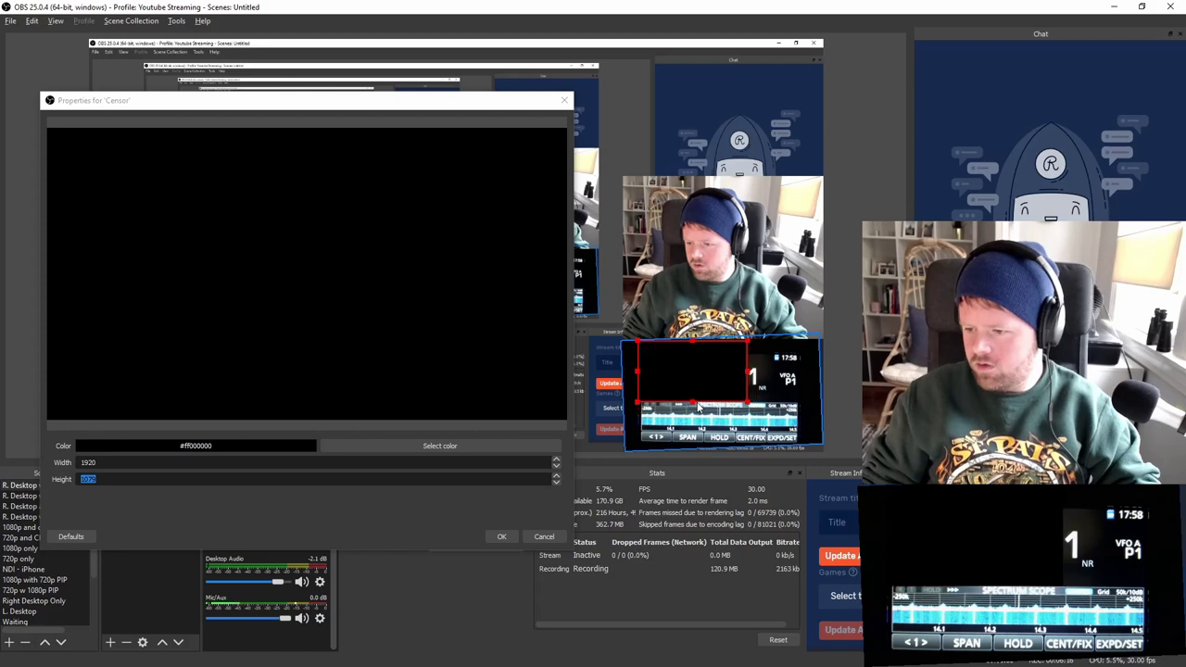
pyautogui.moveTo(700, 414); pyautogui.dragTo(714, 387)
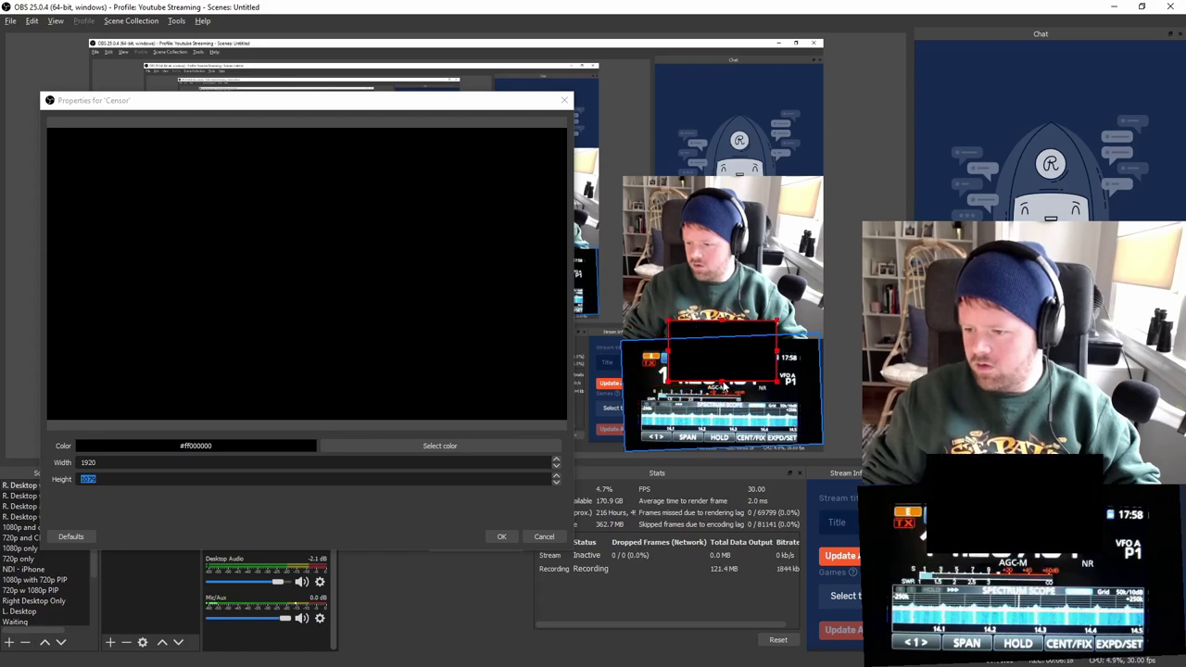
pyautogui.moveTo(767, 326); pyautogui.dragTo(762, 360)
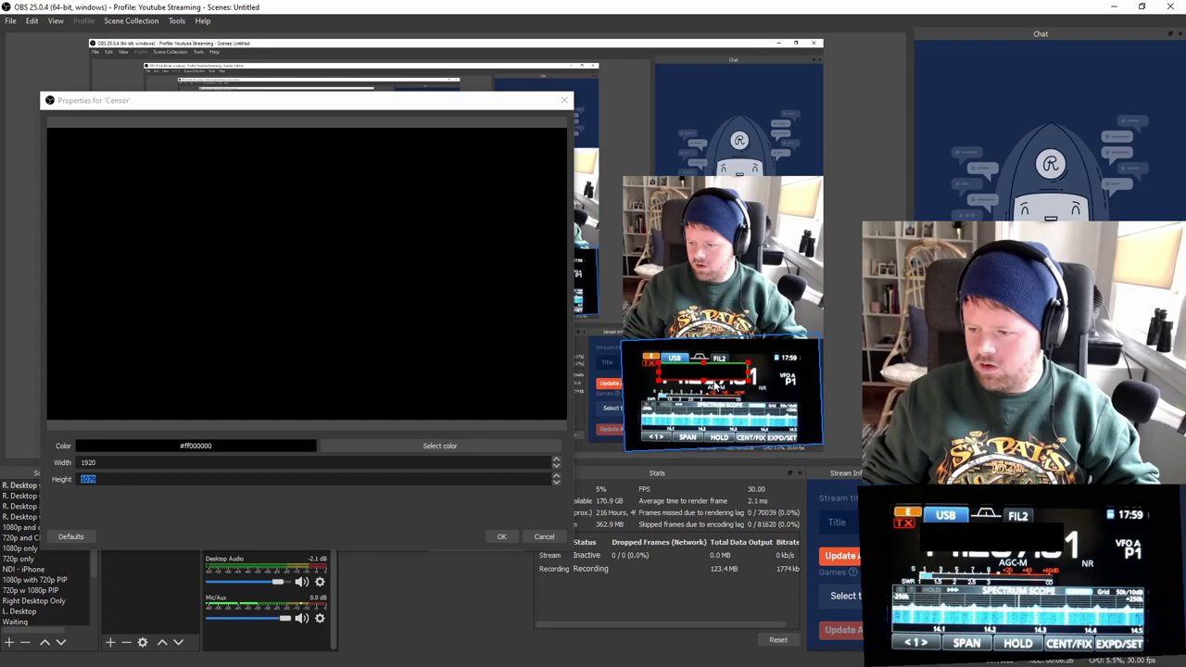
pyautogui.moveTo(743, 381); pyautogui.dragTo(751, 388)
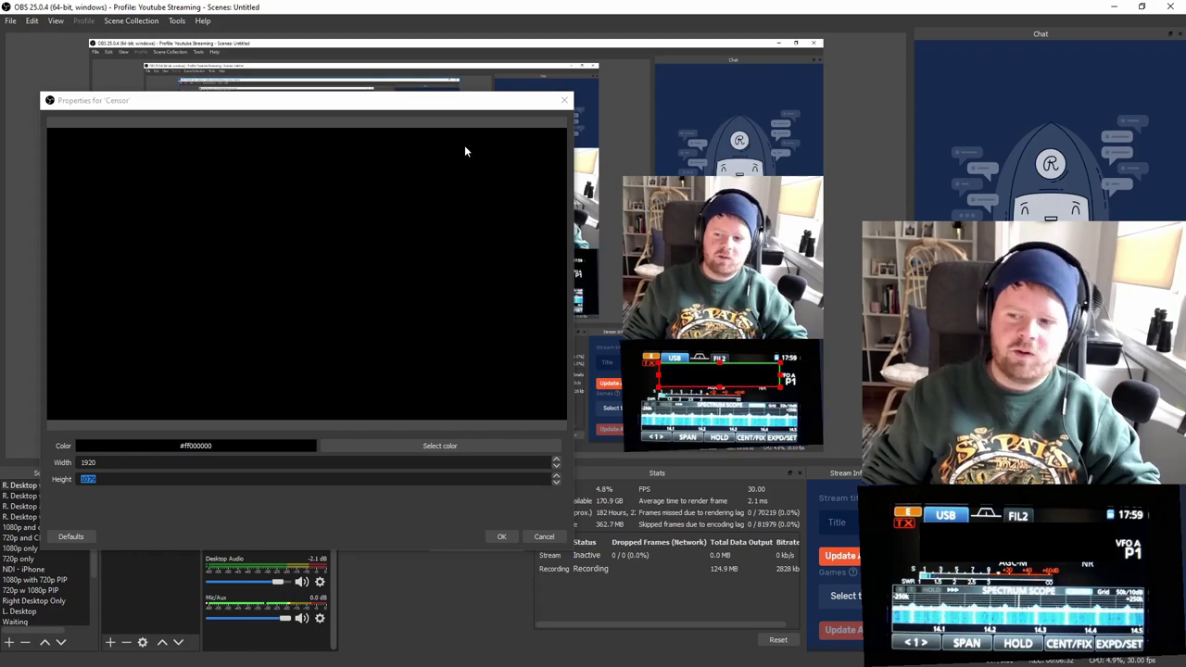
pyautogui.moveTo(506, 106); pyautogui.dragTo(235, 117)
pyautogui.click(295, 111)
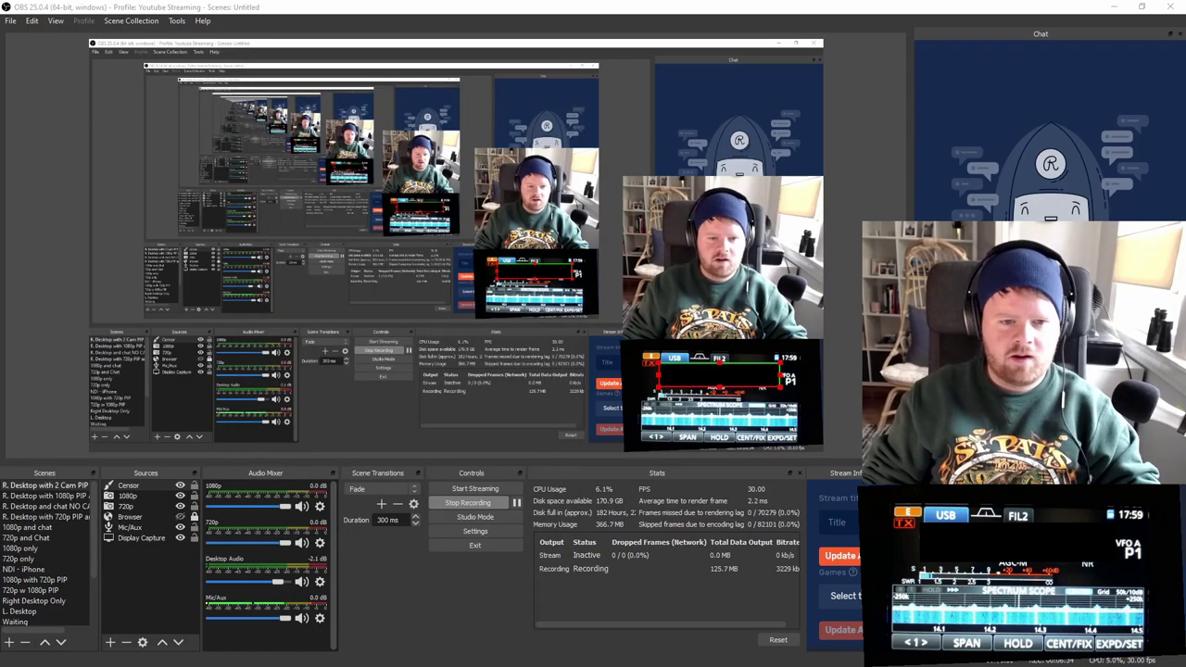
# - Review the contest logger windows beside the masked radio display, and return to OBS
pyautogui.moveTo(1053, 8); pyautogui.dragTo(0, 55)
pyautogui.moveTo(473, 14); pyautogui.dragTo(0, 19)
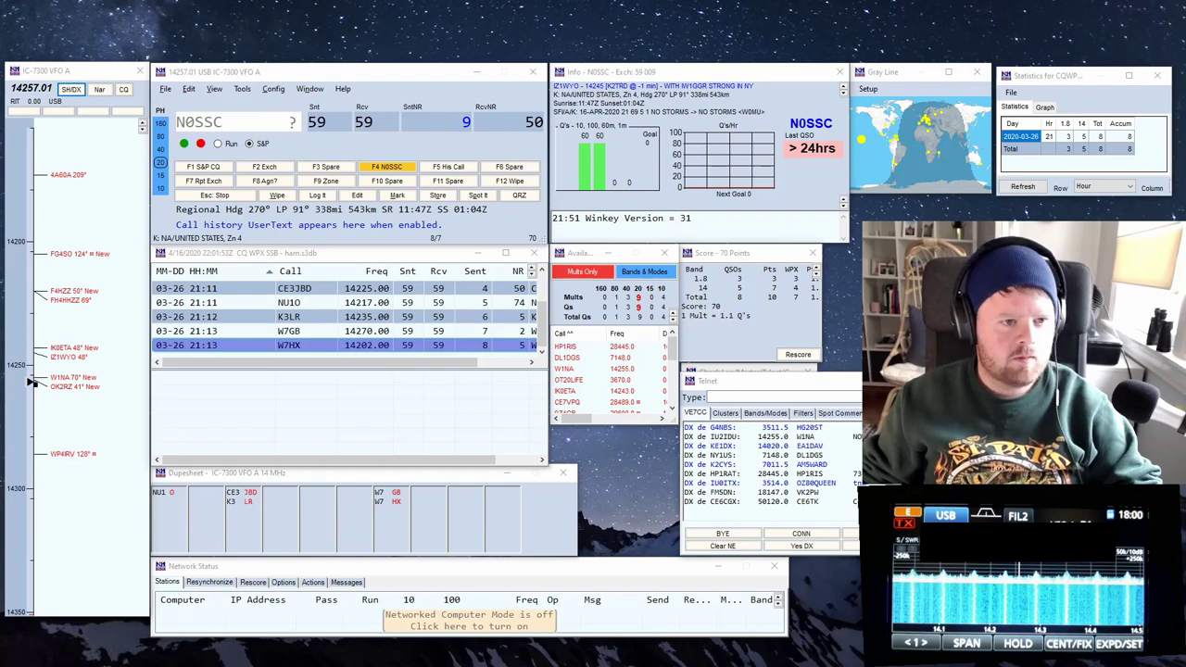
pyautogui.moveTo(1, 352); pyautogui.dragTo(683, 2)
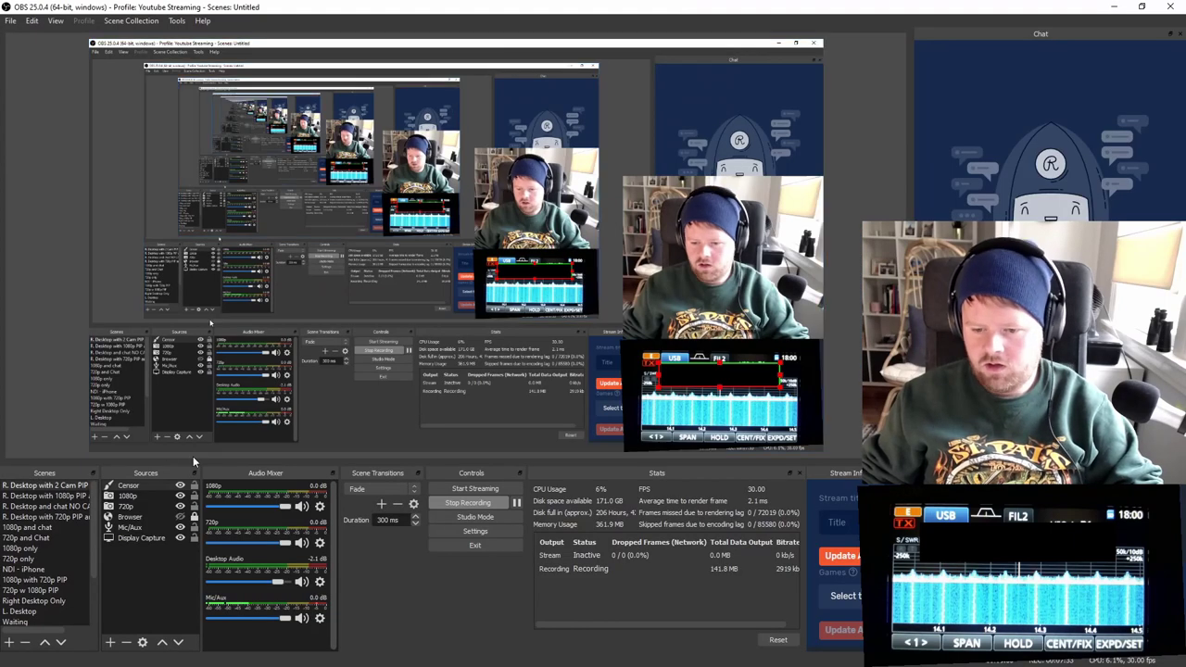
# - Paste a duplicate of the Censor source and stretch it into a thin strip over the spectrum scope's frequency scale
pyautogui.rightClick(135, 486)
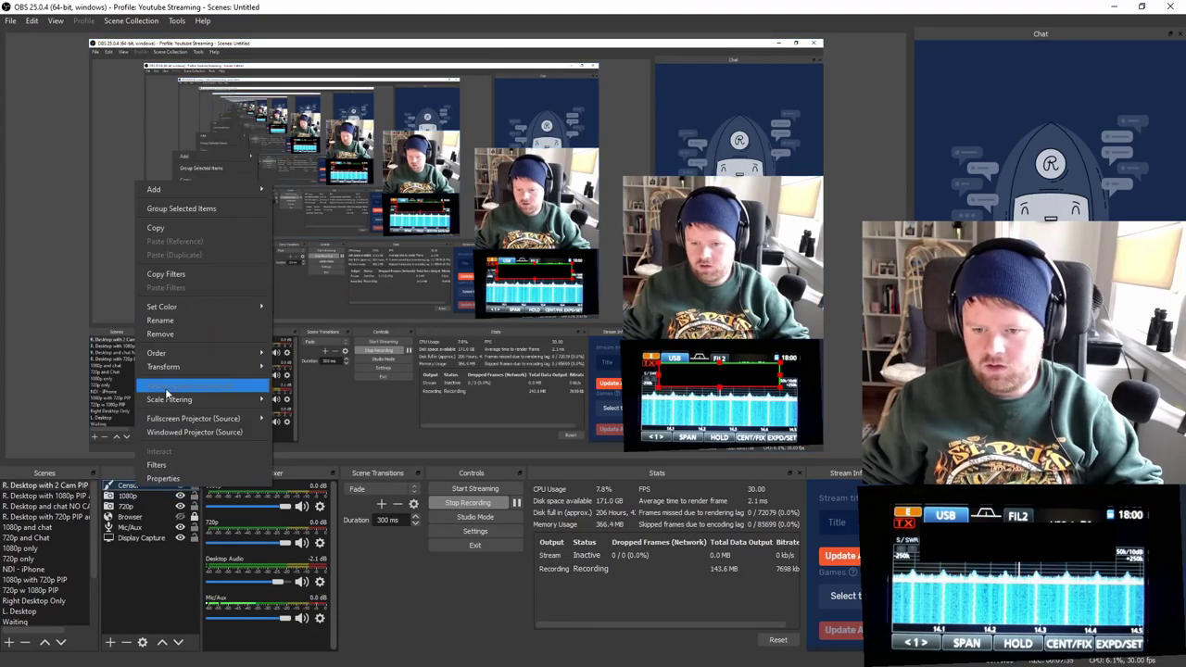
pyautogui.click(182, 230)
pyautogui.rightClick(145, 593)
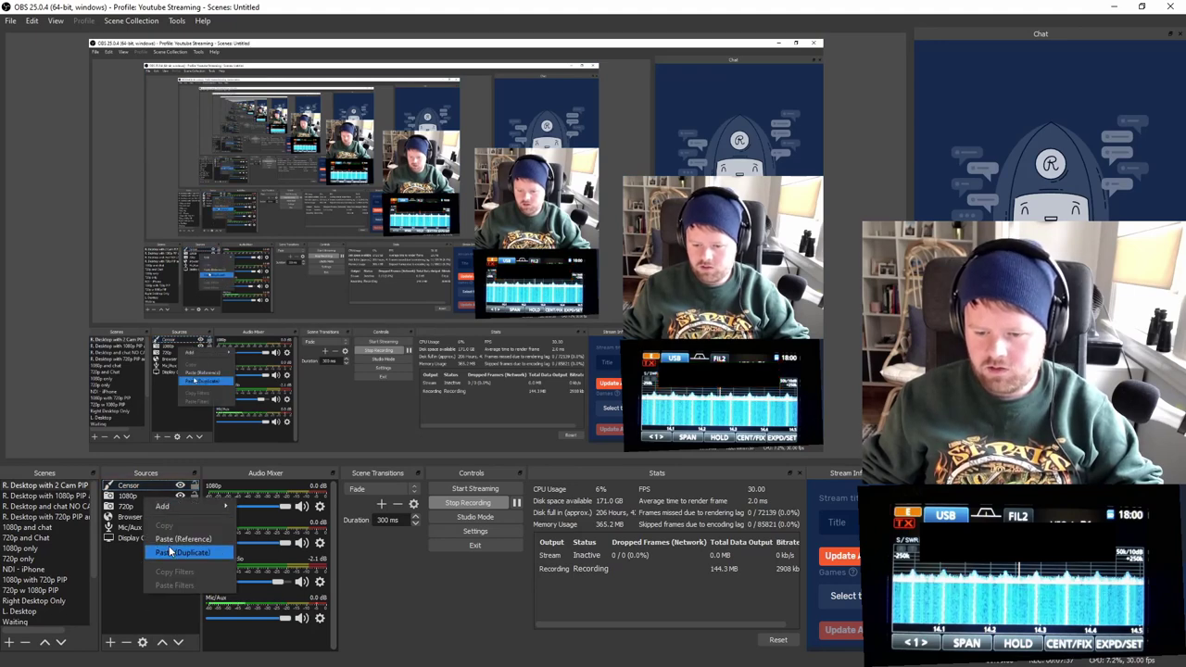
pyautogui.click(176, 552)
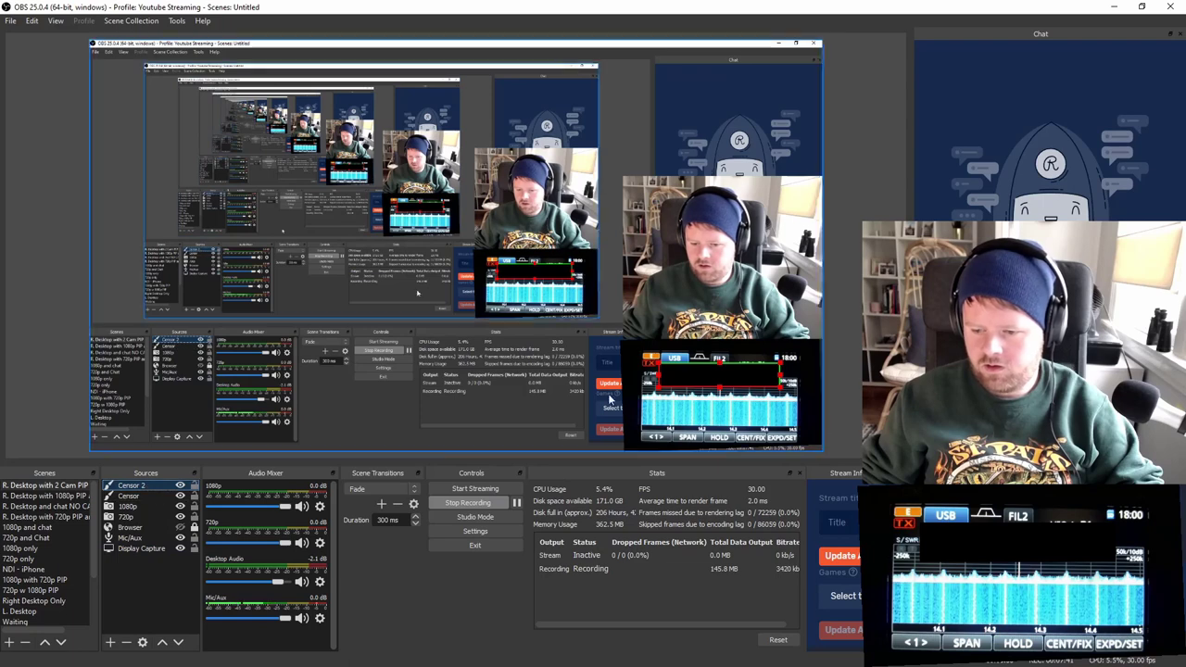
pyautogui.moveTo(688, 377); pyautogui.dragTo(707, 420)
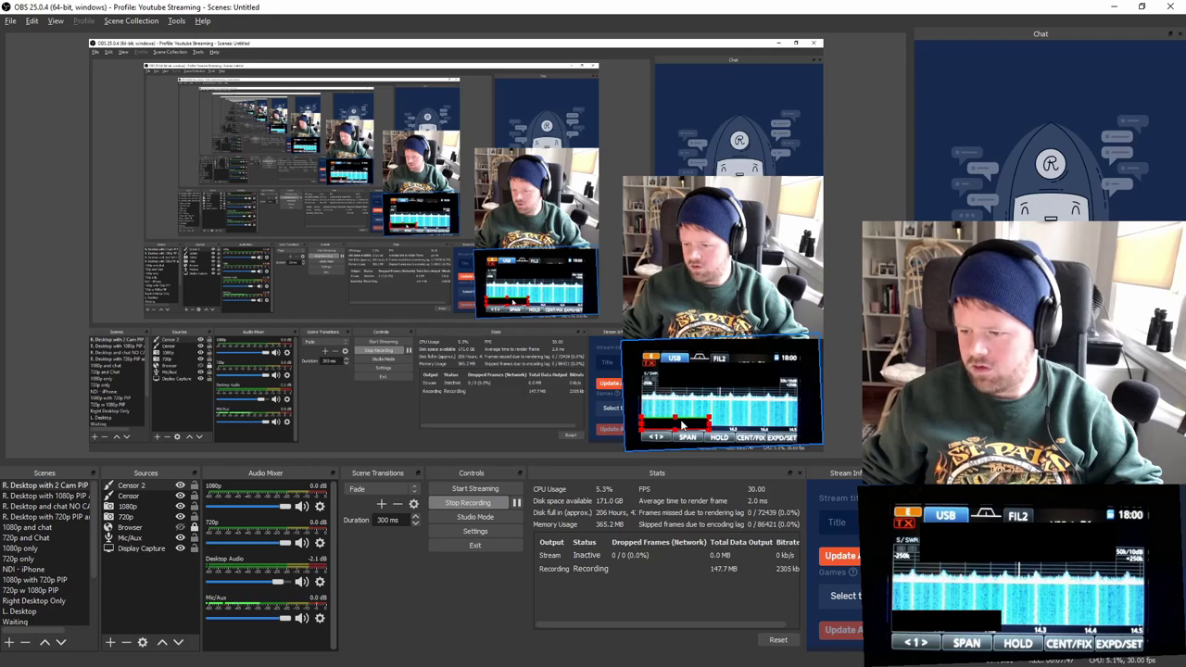
pyautogui.moveTo(710, 425); pyautogui.dragTo(801, 424)
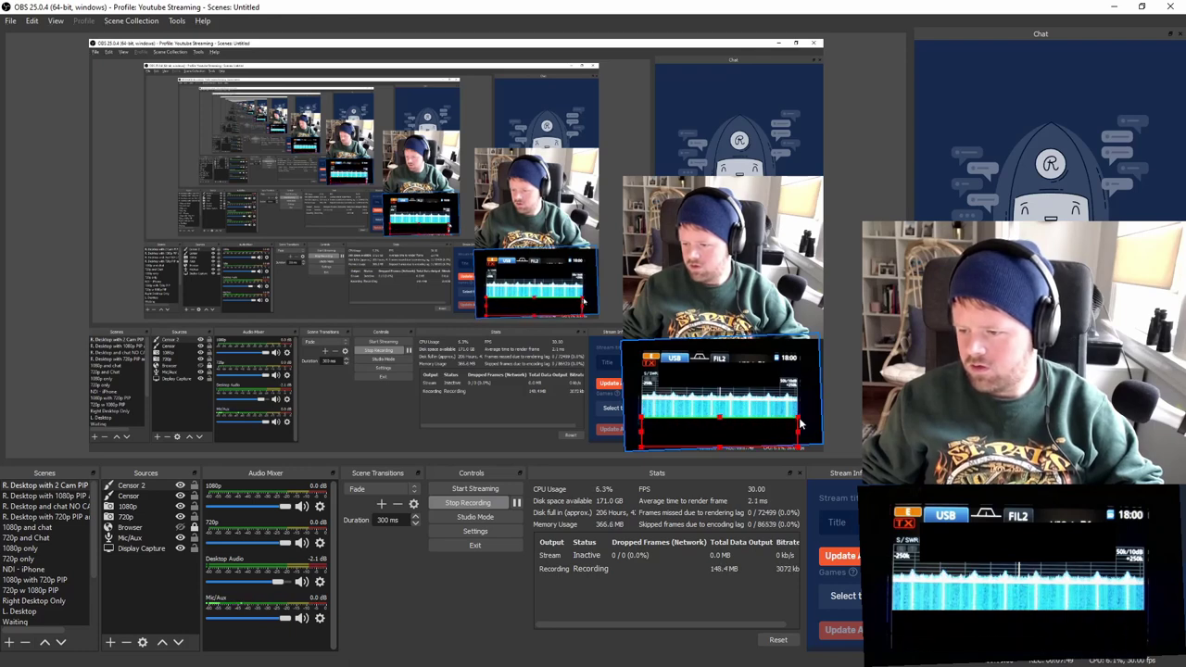
pyautogui.moveTo(719, 451); pyautogui.dragTo(719, 428)
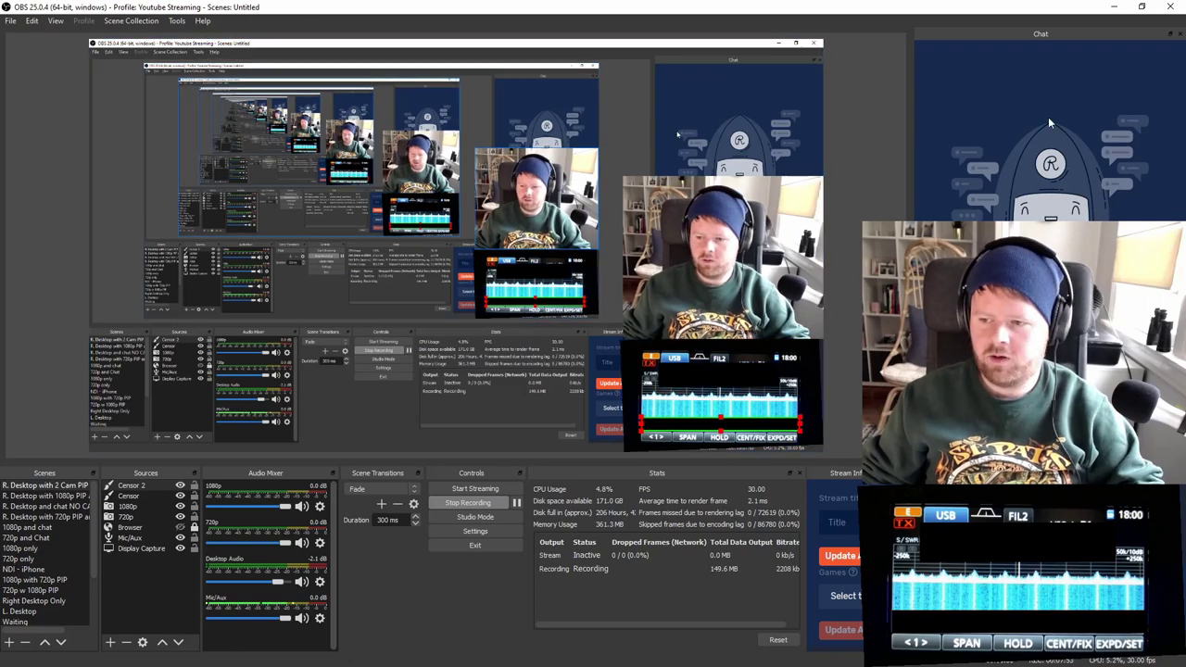
# - Leave OBS, bring the browser in front of the logger windows and open dxsummit.fi
pyautogui.moveTo(895, 7); pyautogui.dragTo(0, 150)
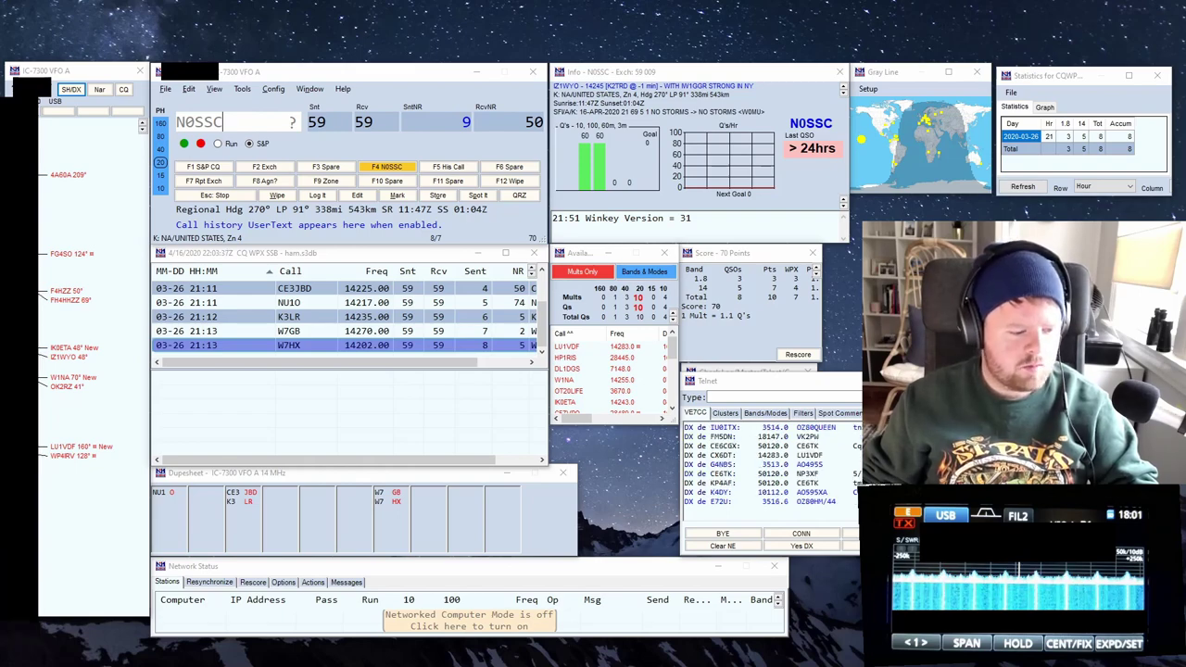
pyautogui.hotkey('alt', 'Tab')
pyautogui.moveTo(230, 11)
pyautogui.click(226, 32)
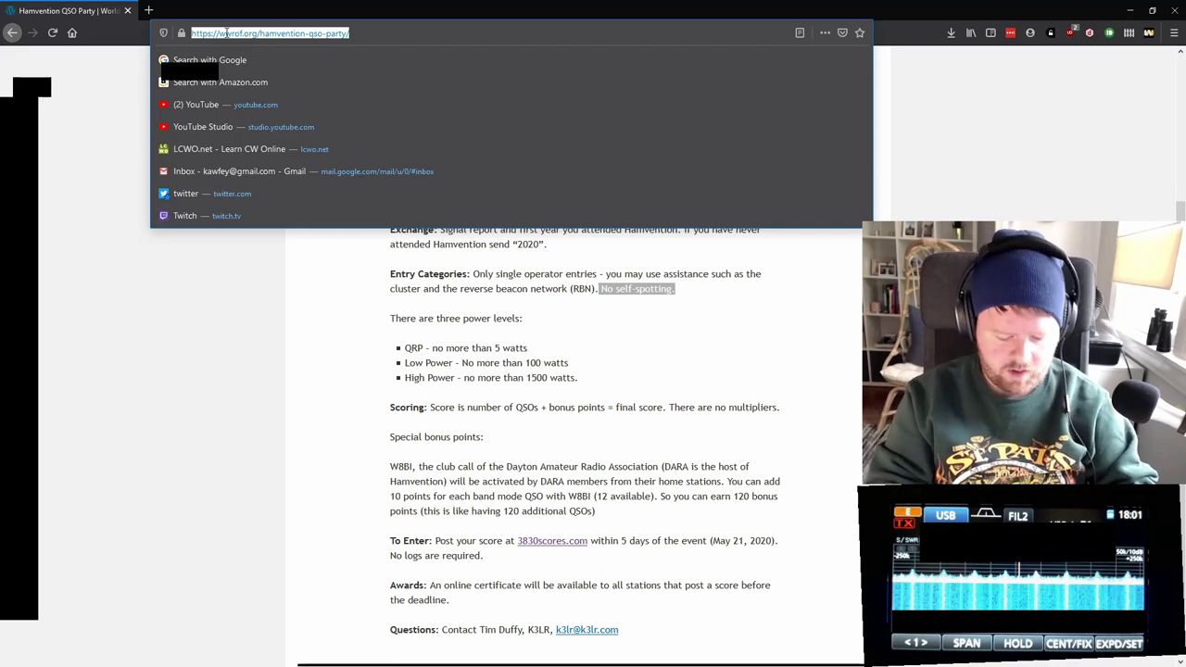
pyautogui.write('dxsummit.fi/')
pyautogui.press('Return')
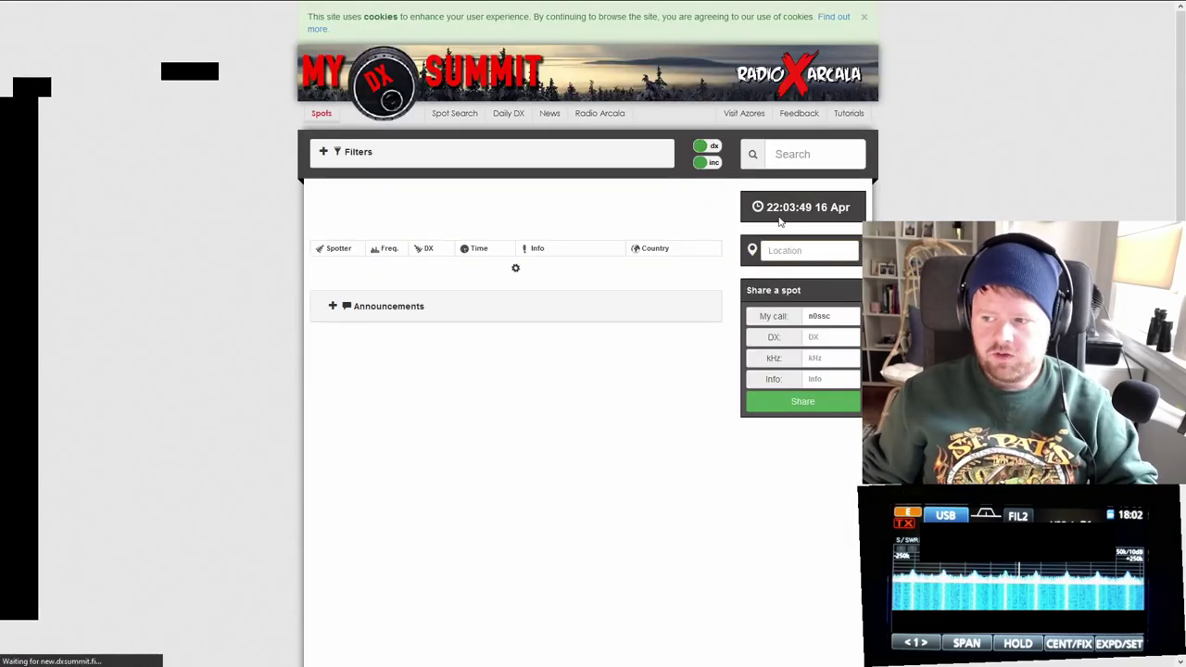
# - Start a callsign search on DX Summit and check the logger's band map for a spotted station to look up
pyautogui.click(777, 153)
pyautogui.write('f4')
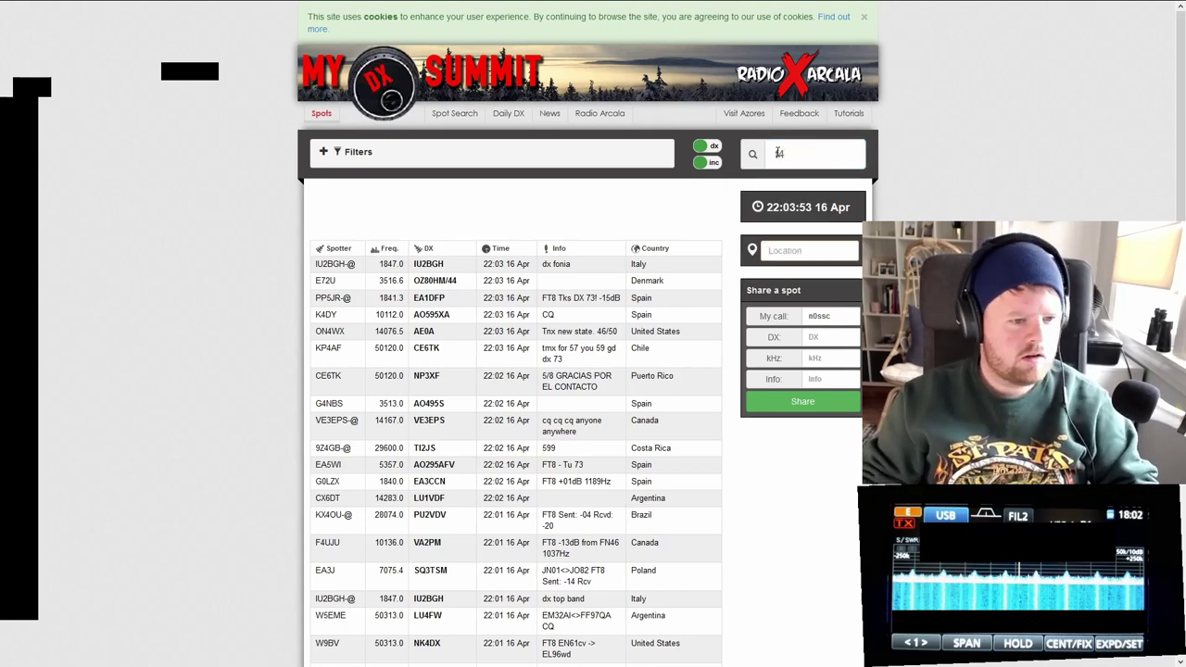
pyautogui.hotkey('alt', 'Tab')
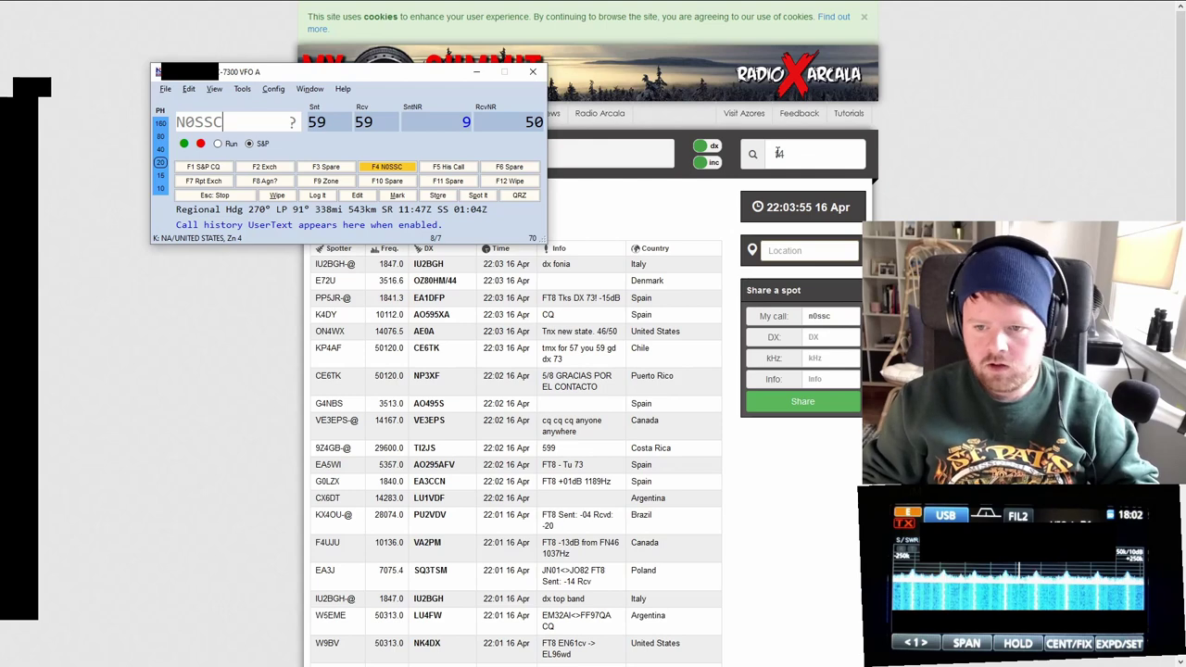
pyautogui.hotkey('alt', 'Tab')
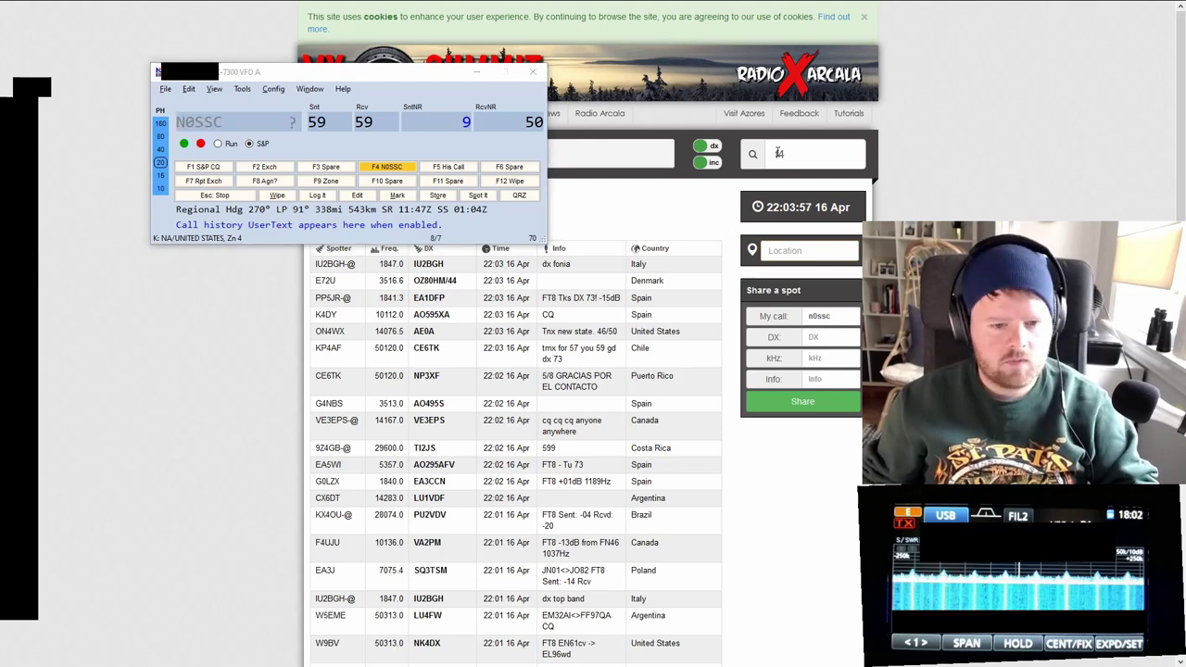
pyautogui.hotkey('alt', 'Tab')
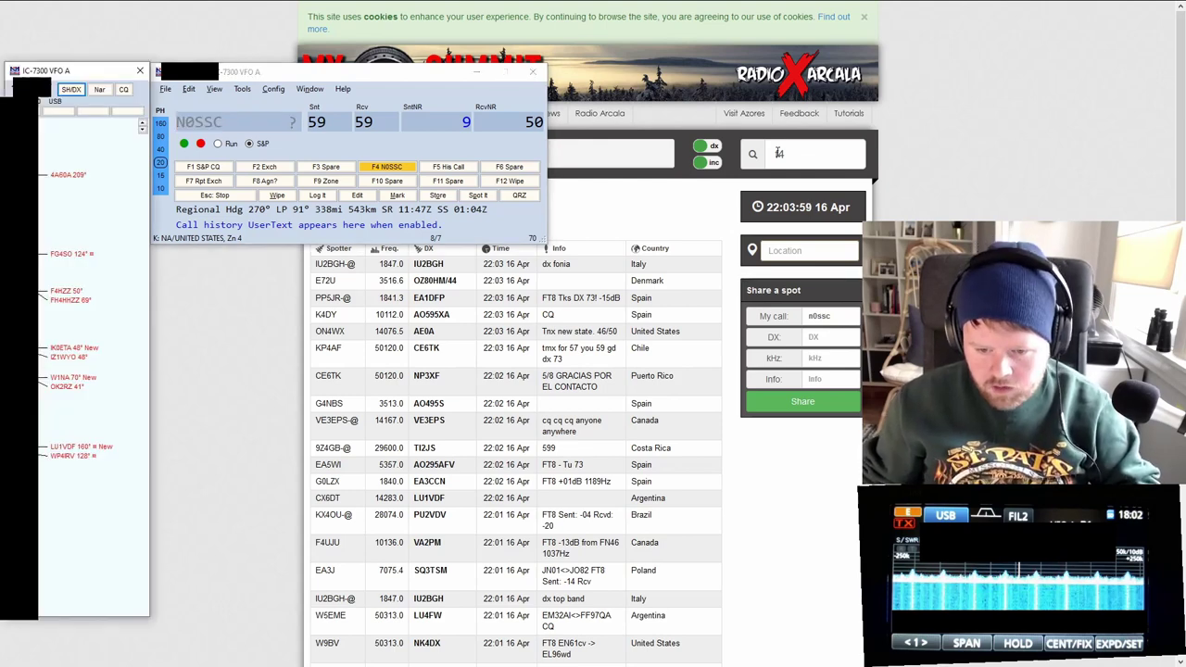
# - Replace the search text with ok2rz and filter the DX Summit spots by that callsign
pyautogui.click(813, 156)
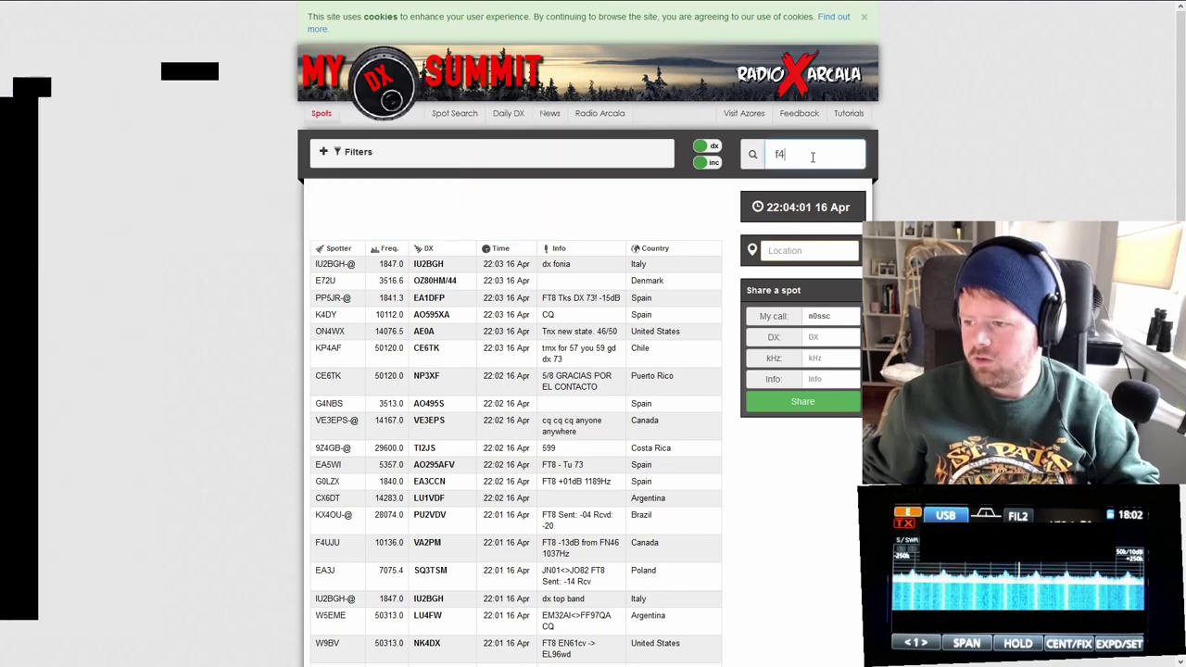
pyautogui.press('BackSpace')
pyautogui.press('BackSpace')
pyautogui.write('ok2rz')
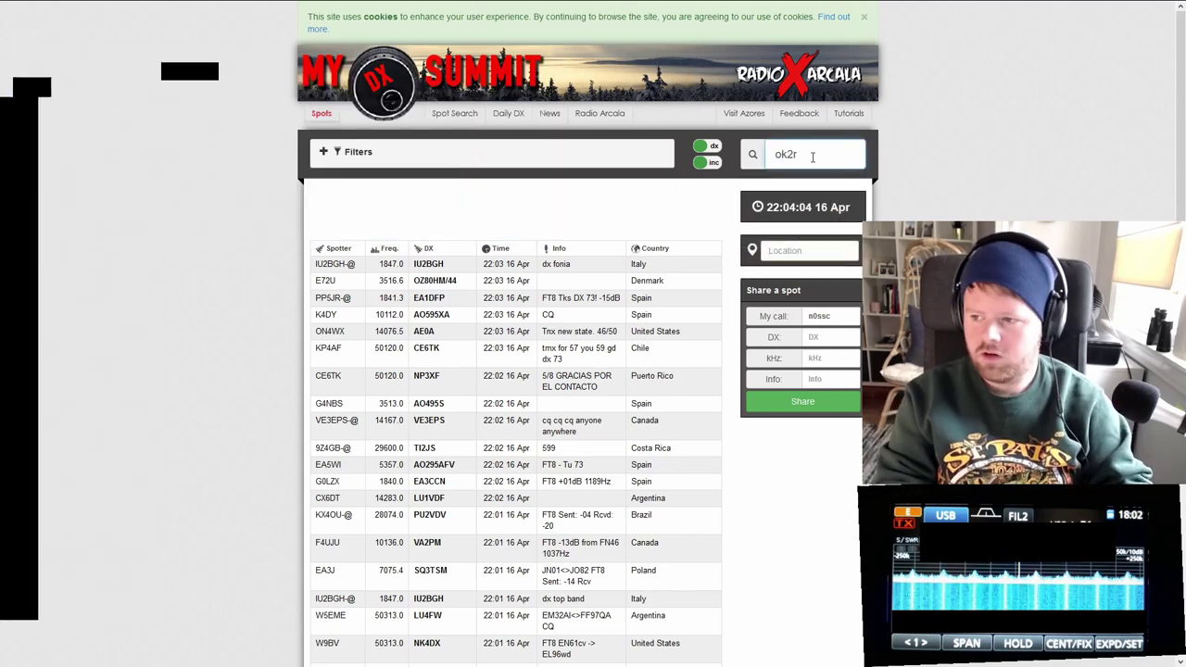
pyautogui.press('Return')
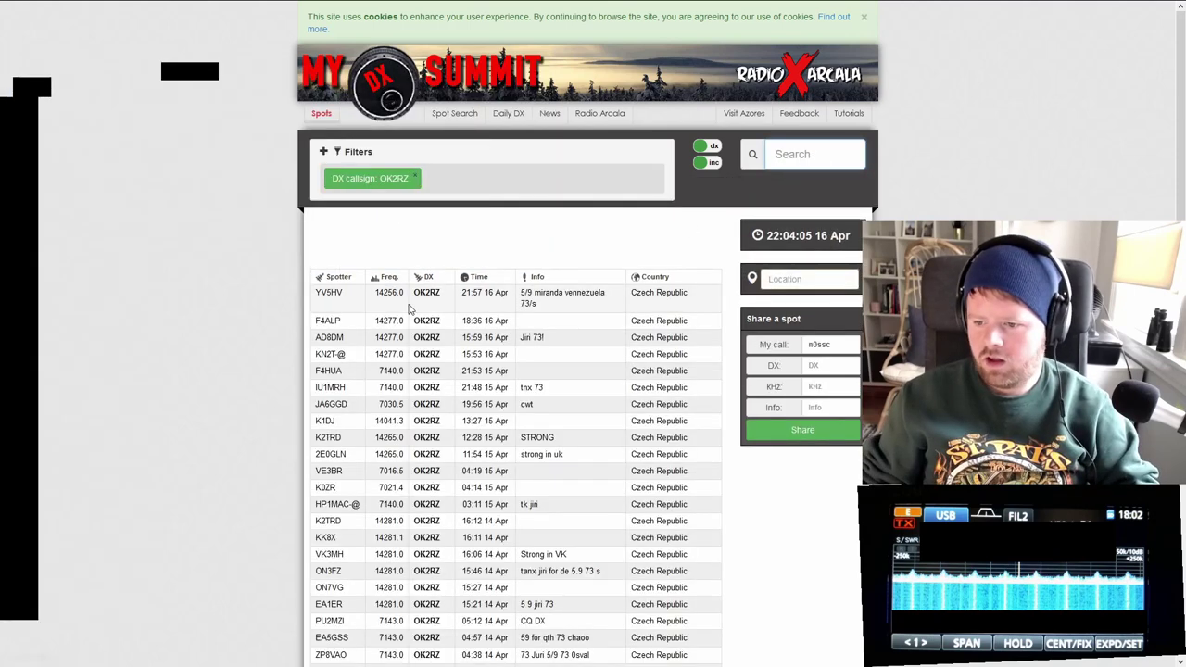
# - Minimize the browser and return to the contact entry in the logger windows
pyautogui.hotkey('alt', 'Tab')
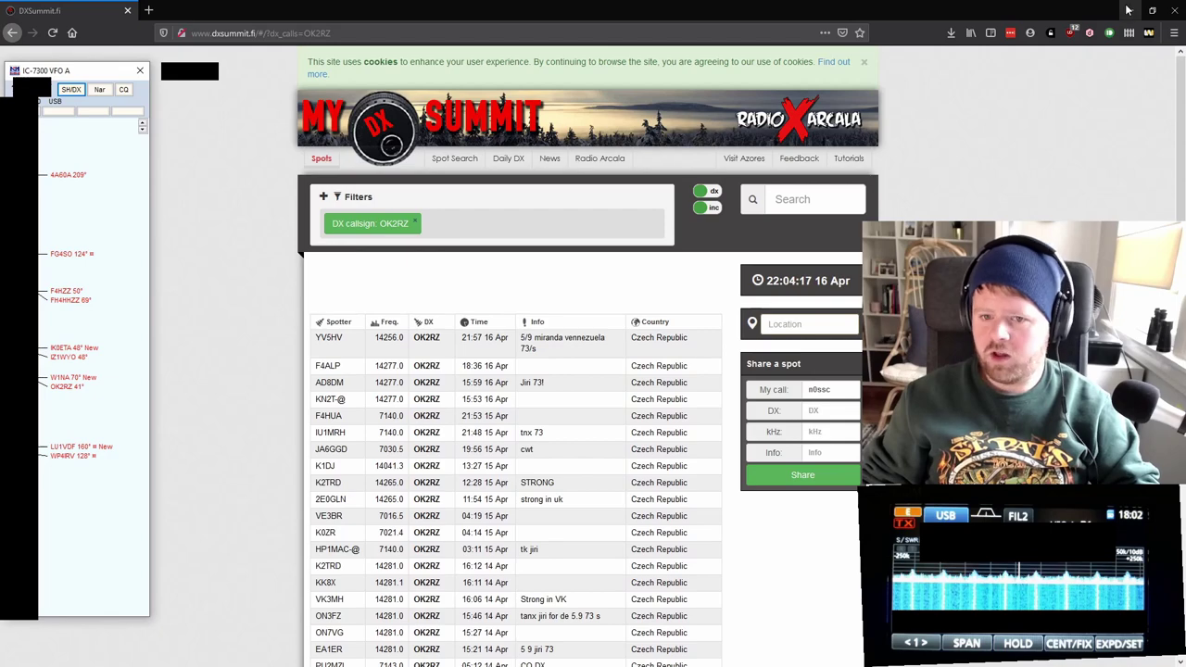
pyautogui.click(1132, 9)
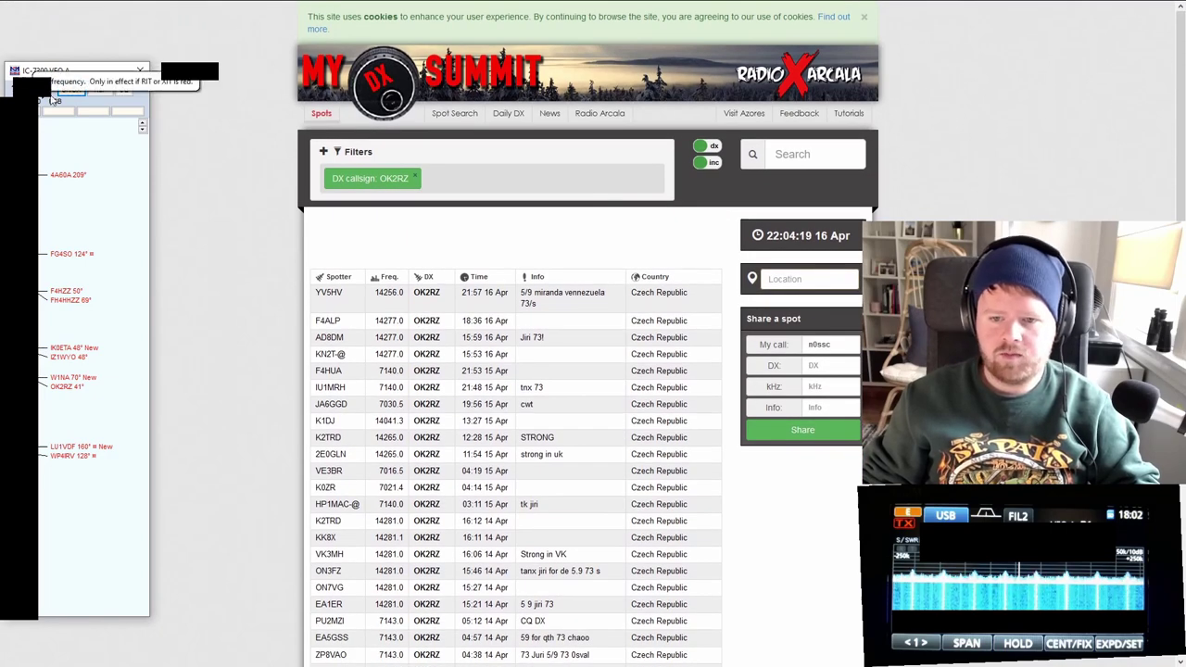
pyautogui.moveTo(1053, 3)
pyautogui.click(1129, 4)
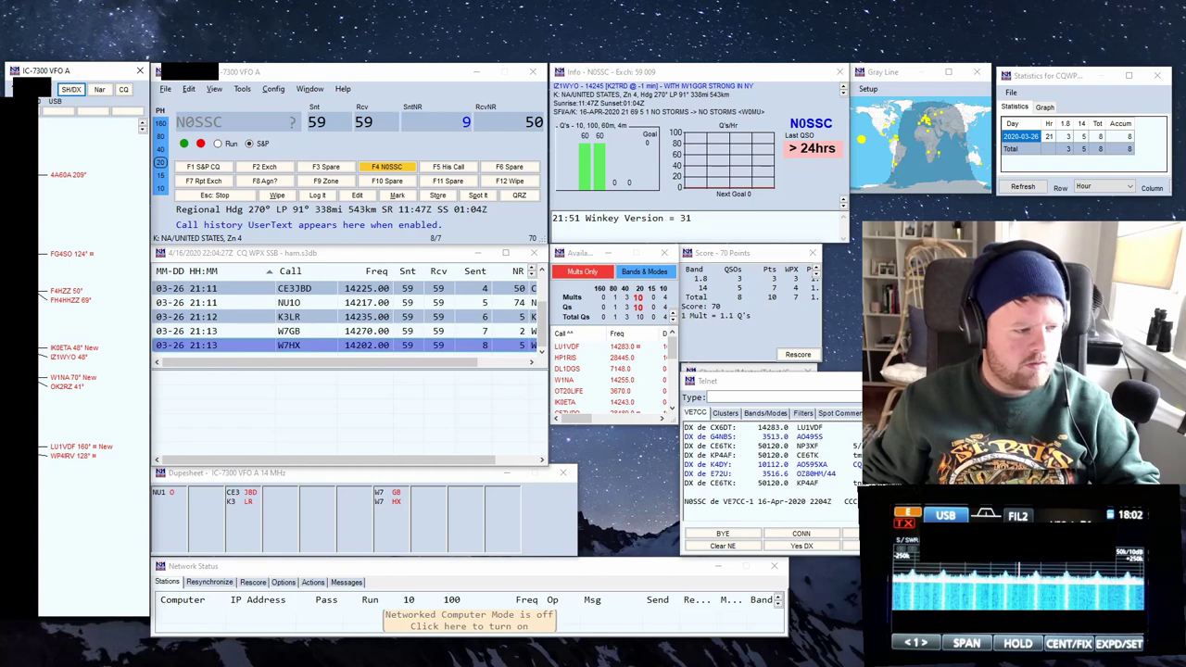
pyautogui.click(224, 122)
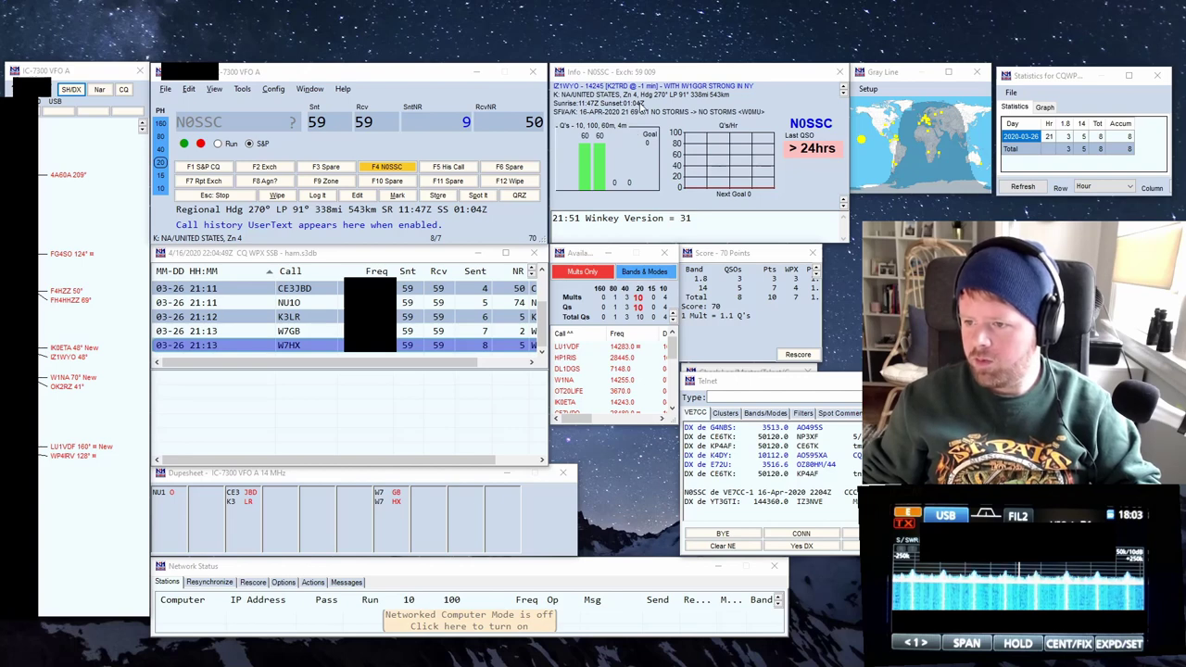
pyautogui.click(451, 507)
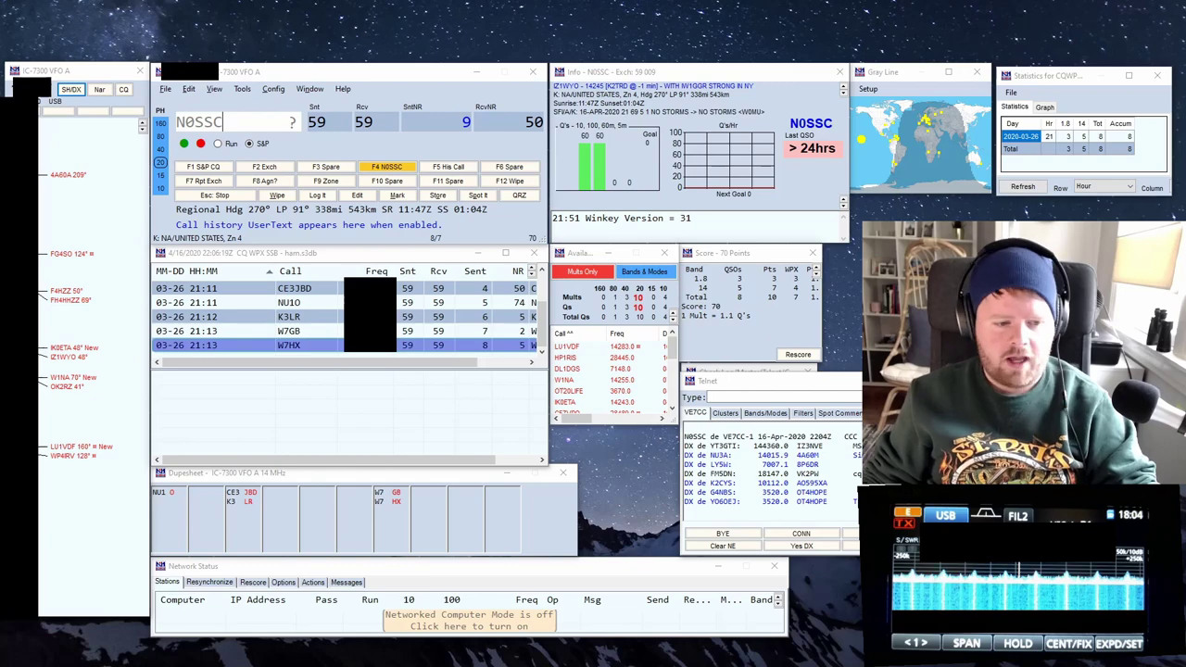
# - Switch to OBS and examine the stacked Censor sources, the available source types and the mask in the scene preview
pyautogui.moveTo(0, 8); pyautogui.dragTo(155, 1)
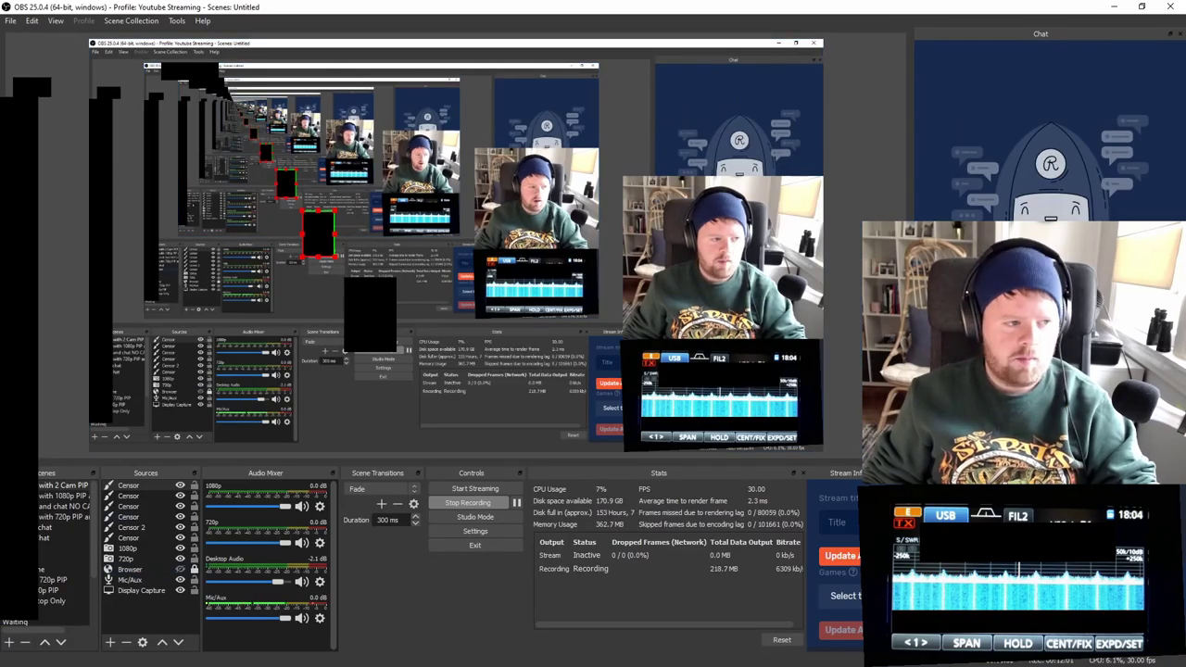
pyautogui.click(120, 560)
pyautogui.keyDown('ctrl'); pyautogui.click(120, 560); pyautogui.keyUp('ctrl')
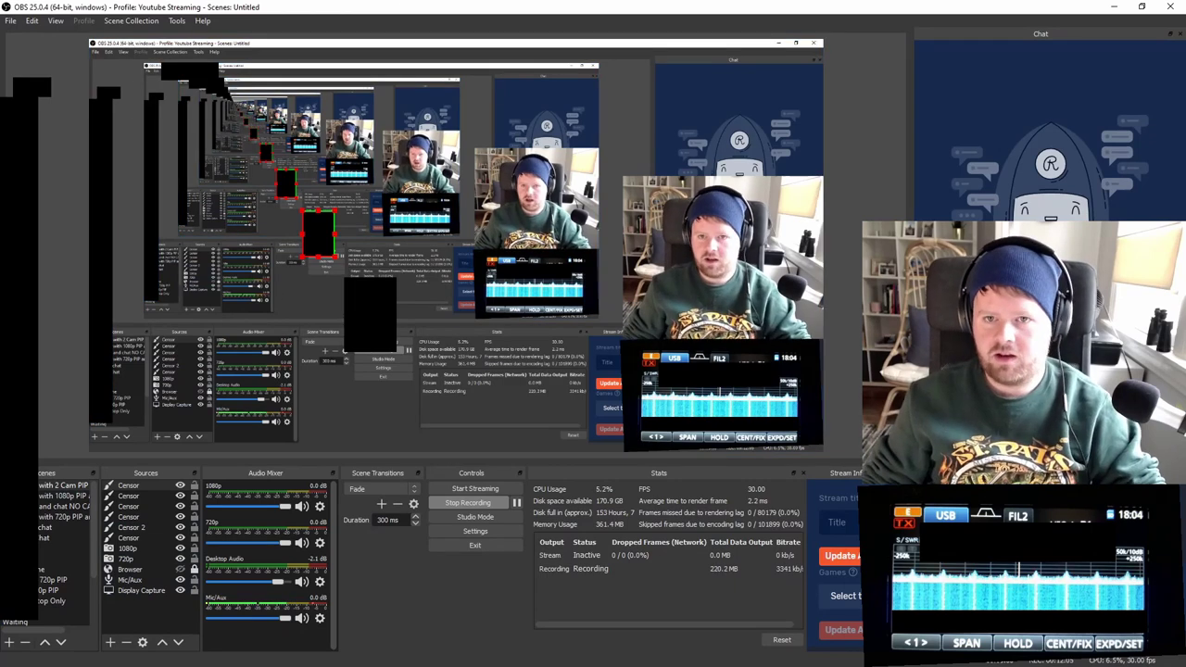
pyautogui.click(109, 642)
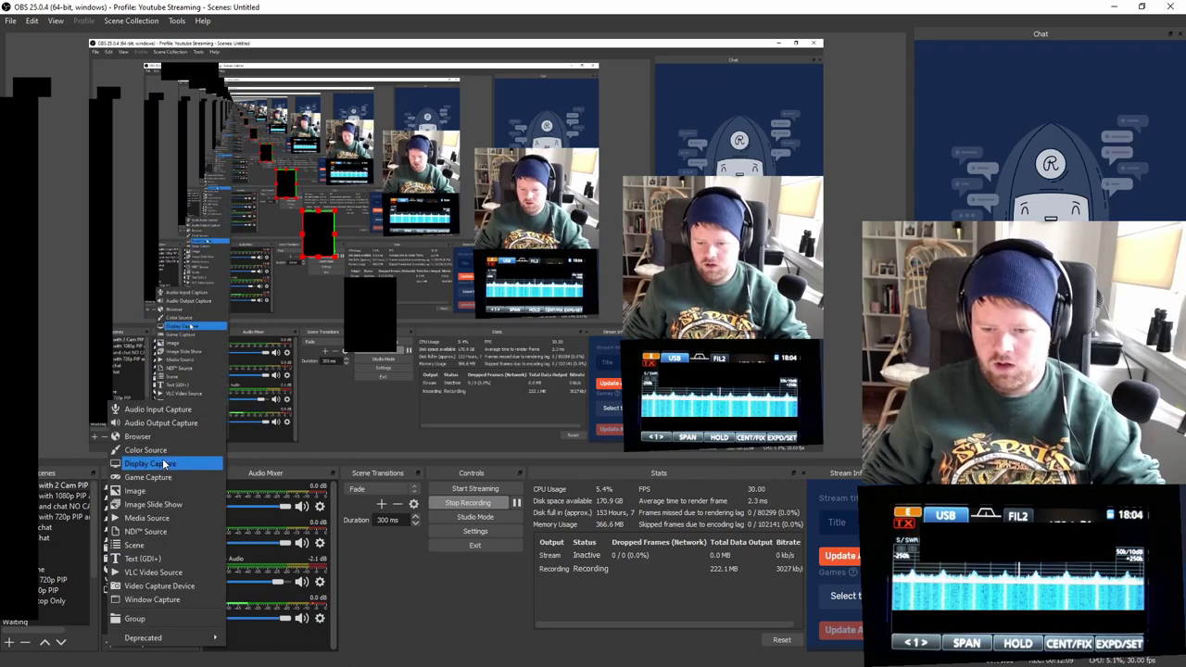
pyautogui.click(730, 8)
pyautogui.moveTo(312, 7); pyautogui.dragTo(393, 5)
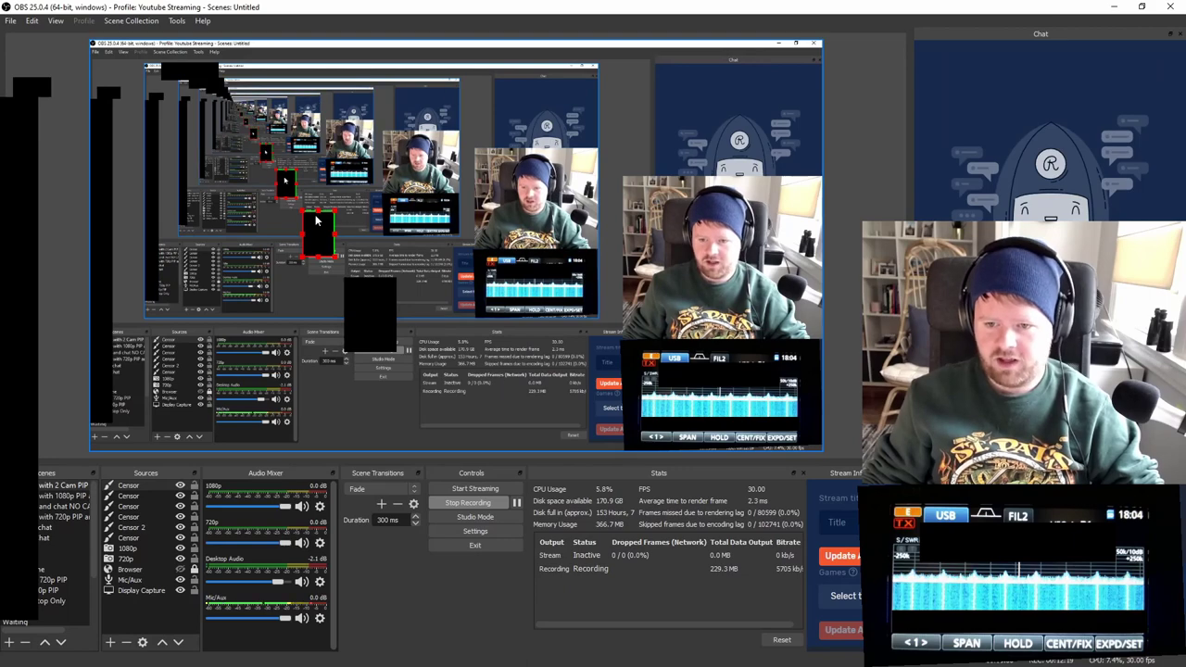
pyautogui.moveTo(552, 6); pyautogui.dragTo(0, 5)
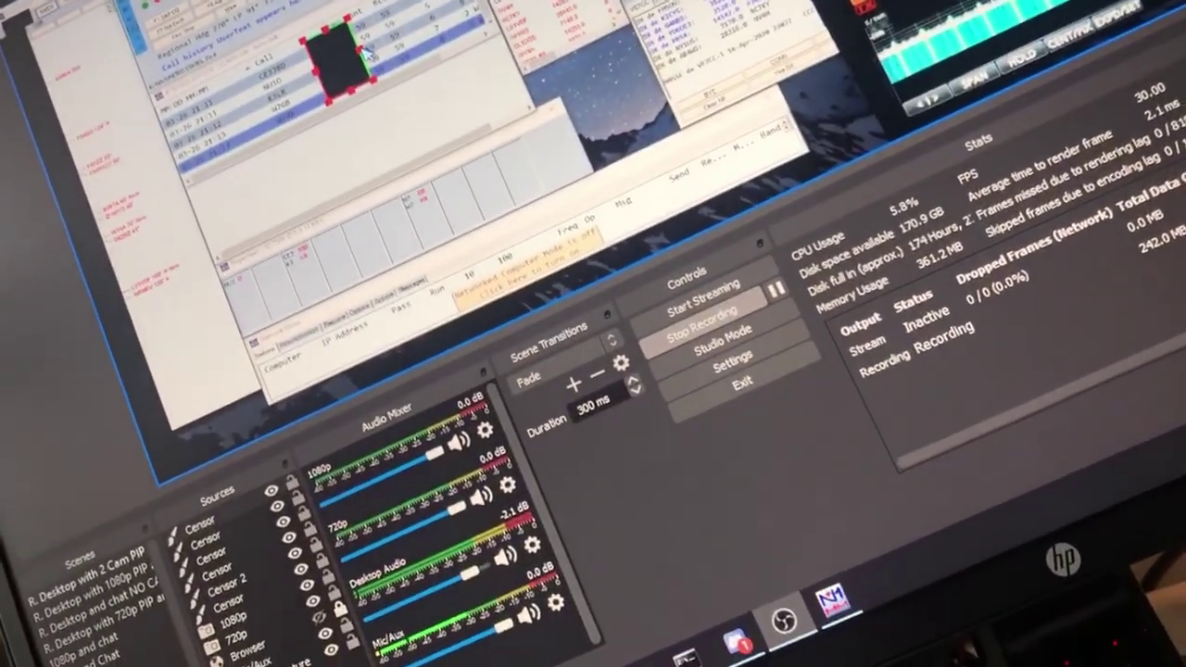
# - Move the black masks in the scene preview, shifting the scope's strip up off the frequency scale and back down
pyautogui.moveTo(367, 55); pyautogui.dragTo(322, 48)
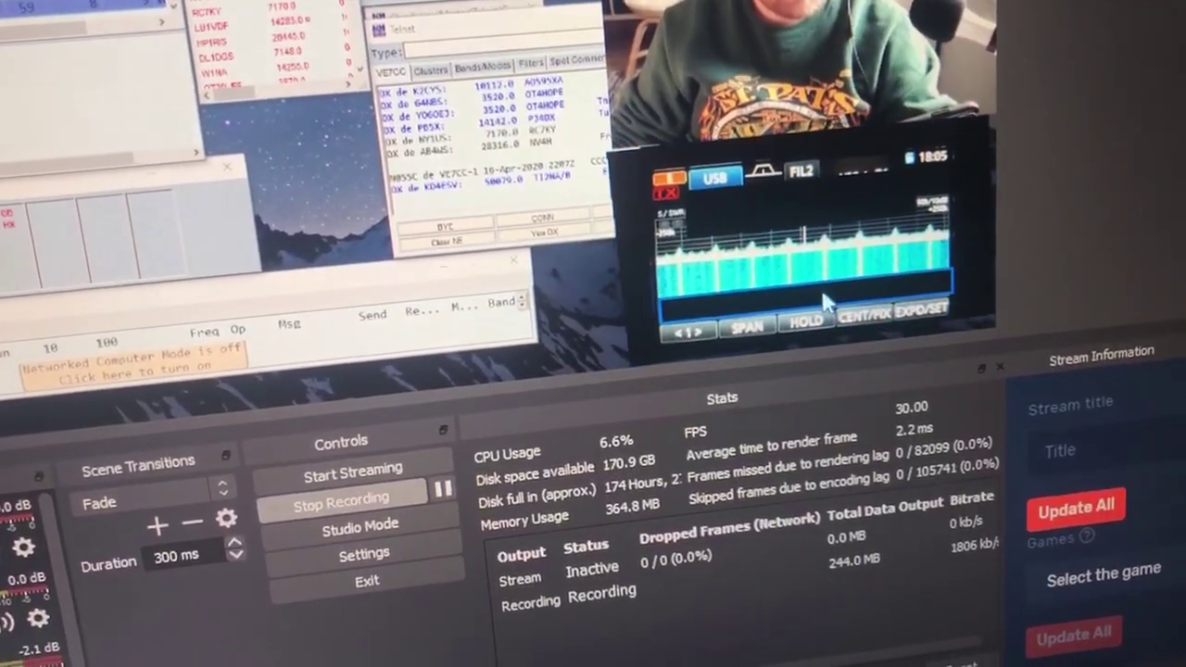
pyautogui.moveTo(823, 293); pyautogui.dragTo(826, 224)
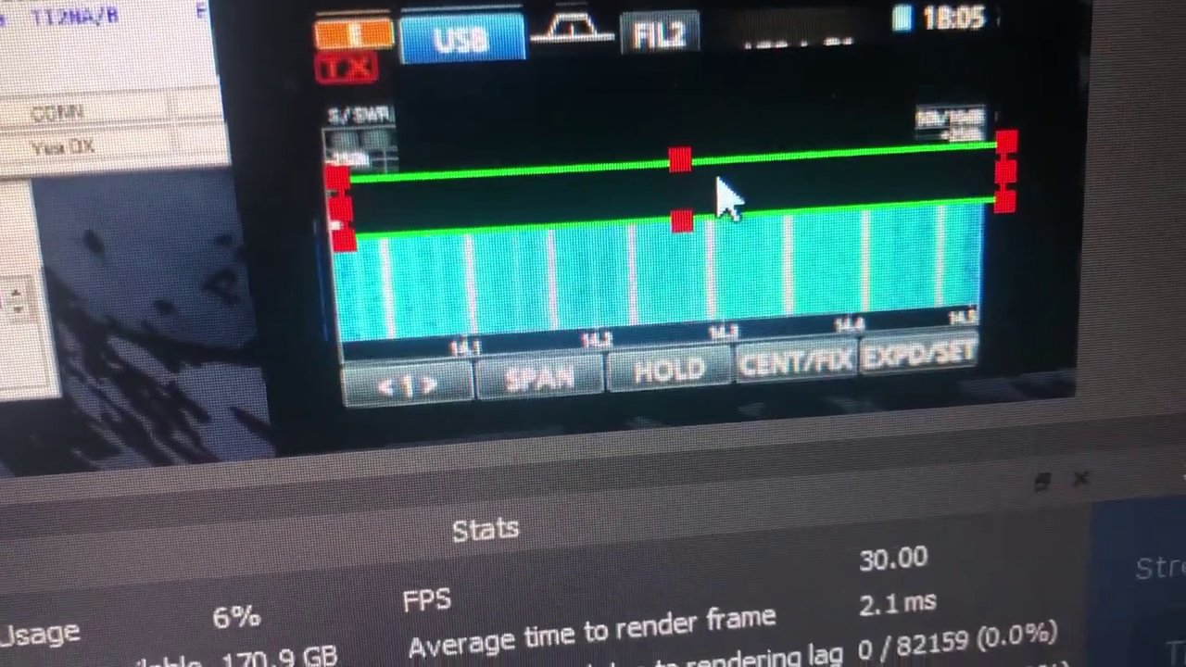
pyautogui.moveTo(723, 198); pyautogui.dragTo(708, 375)
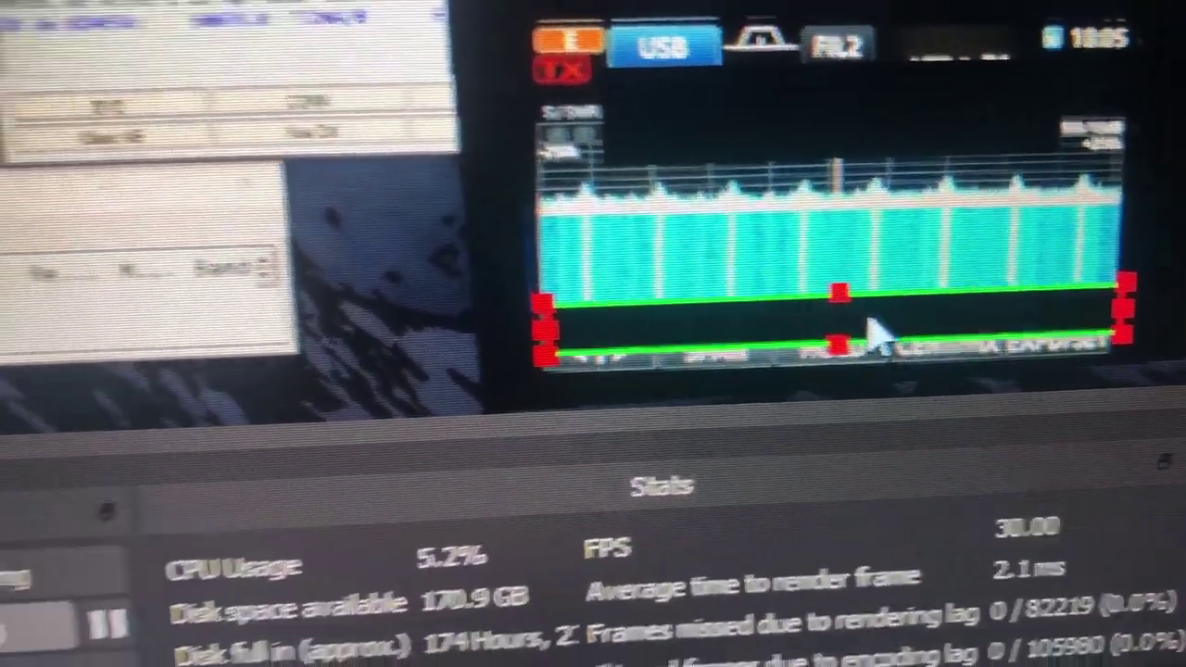